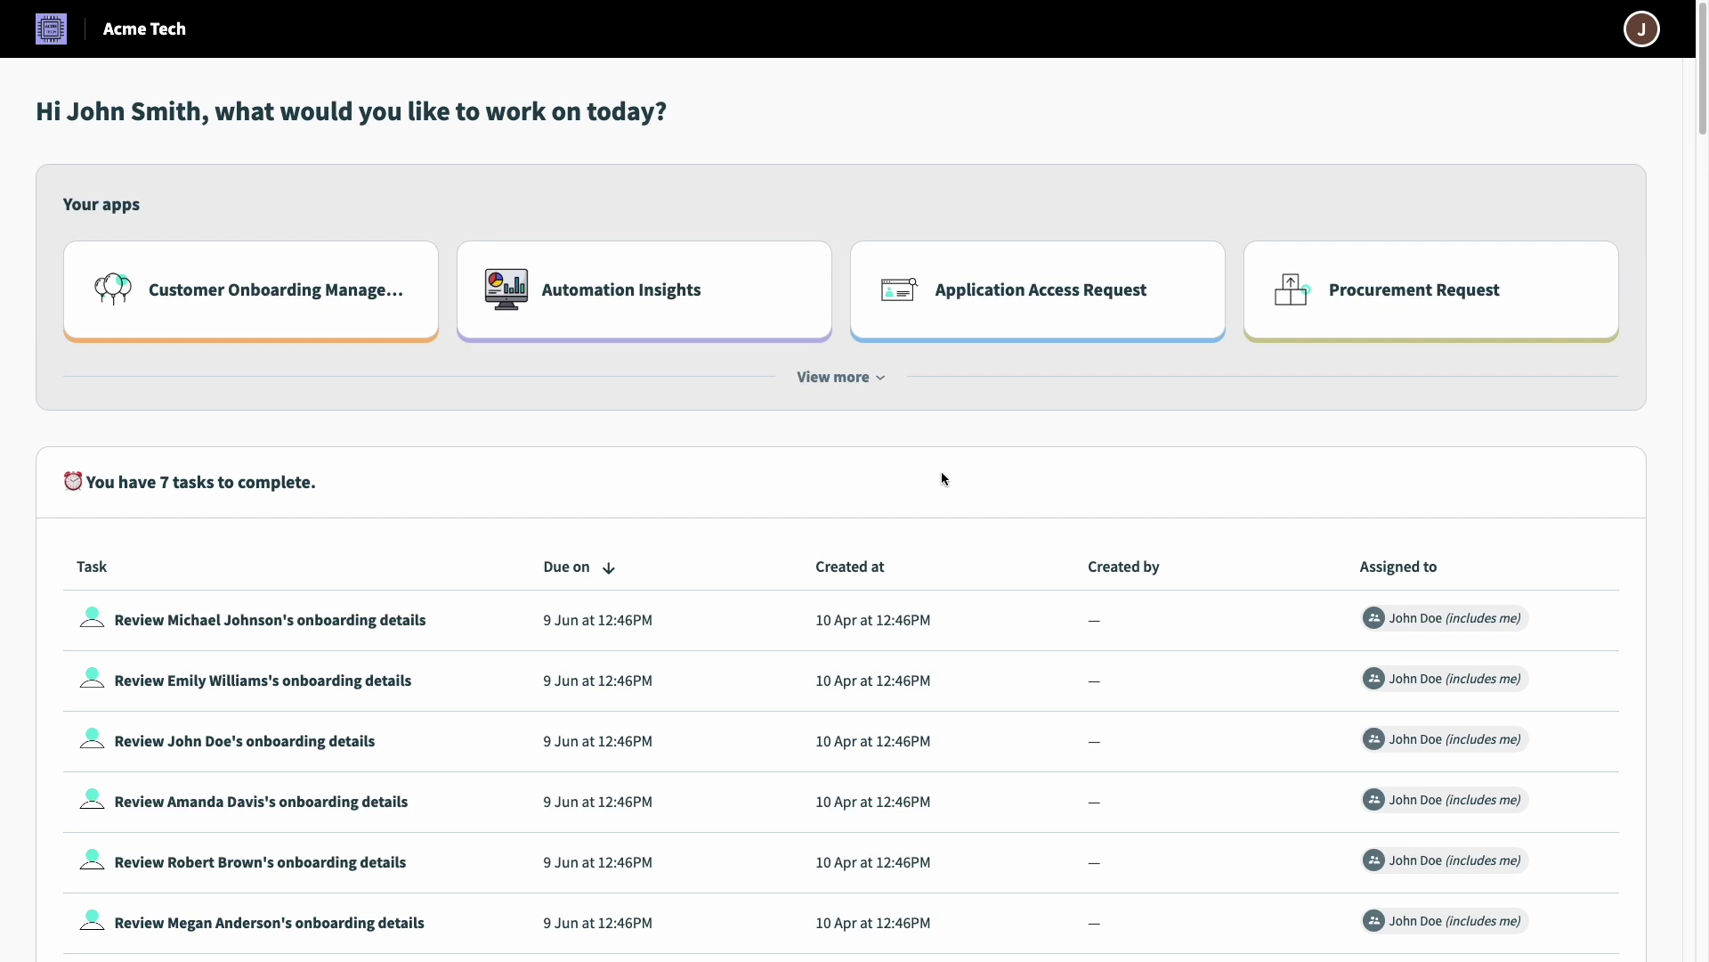
Step: Expand Your apps with View more so all nine portal apps are listed
left_click(816, 383)
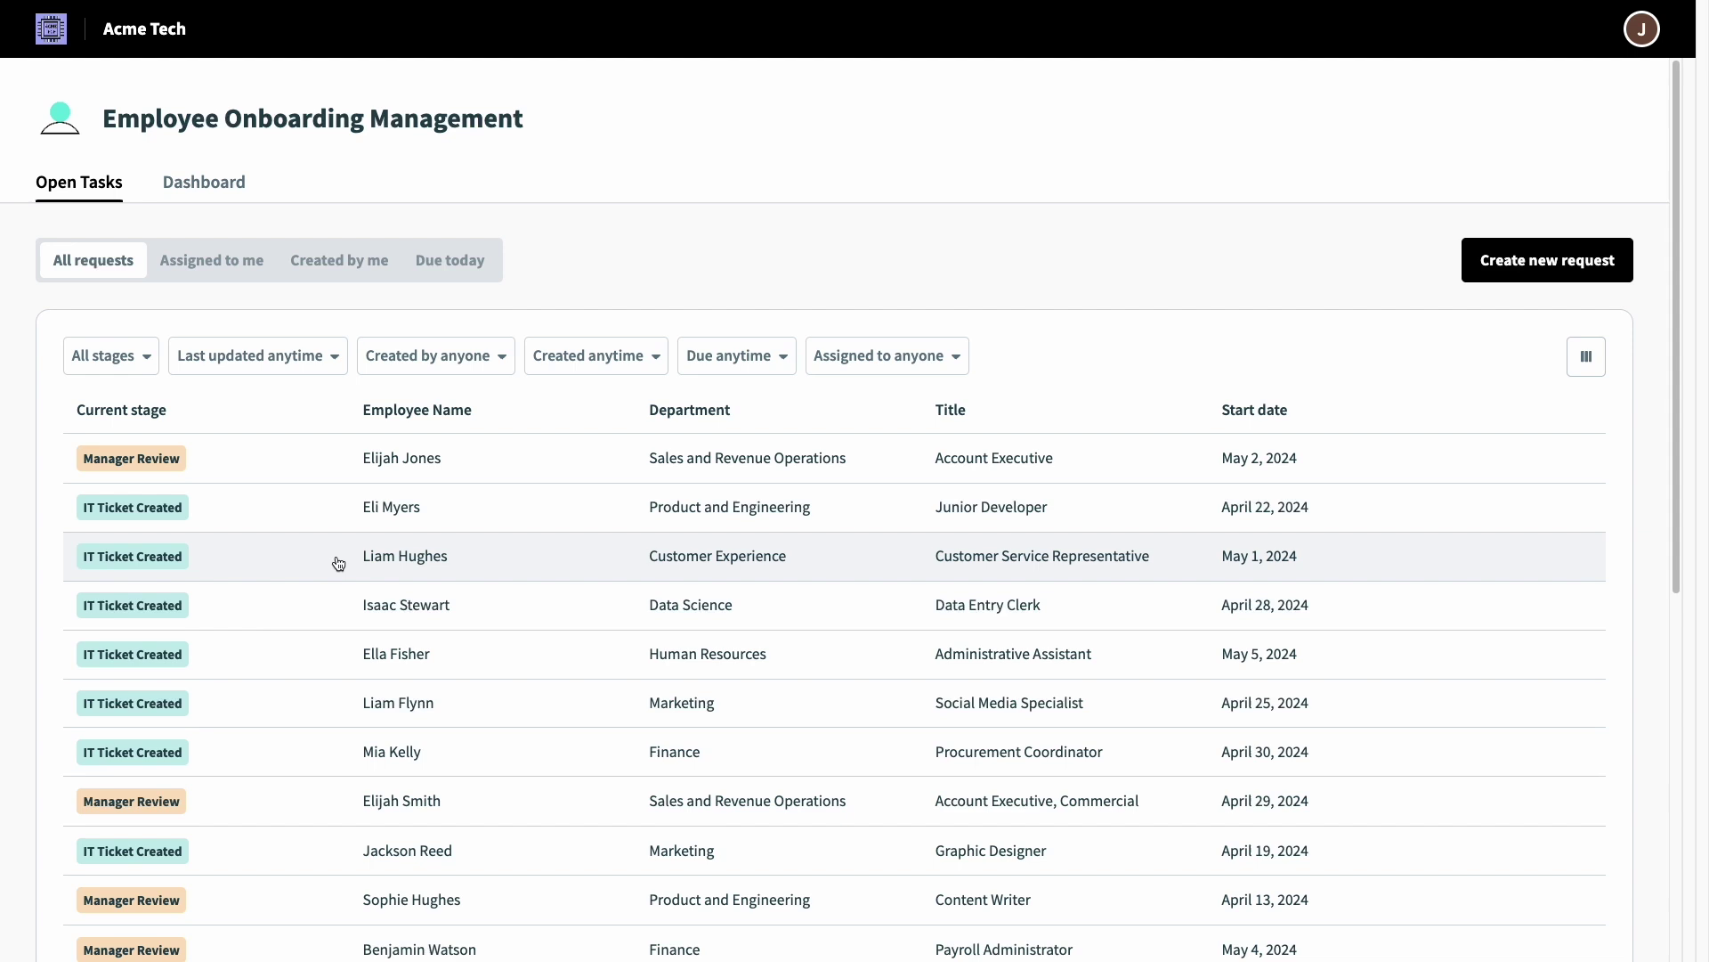
Step: Open the summary of the Account Executive's Manager Review request in Open Tasks
mouse_move(516, 469)
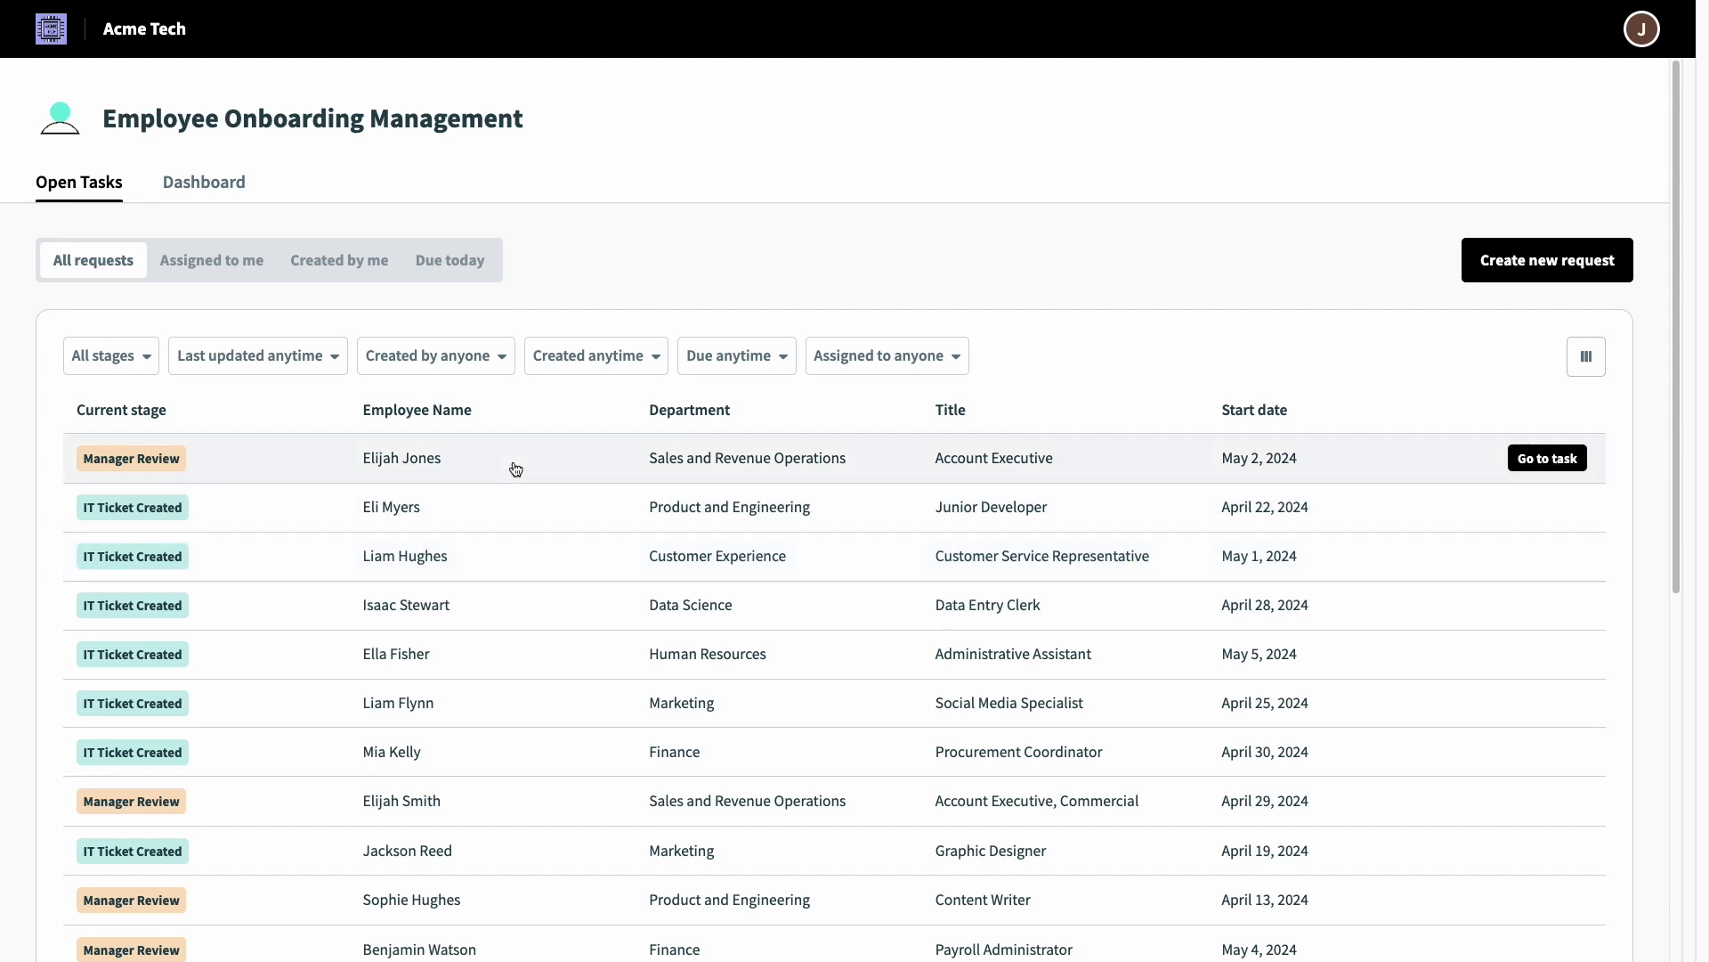
left_click(515, 469)
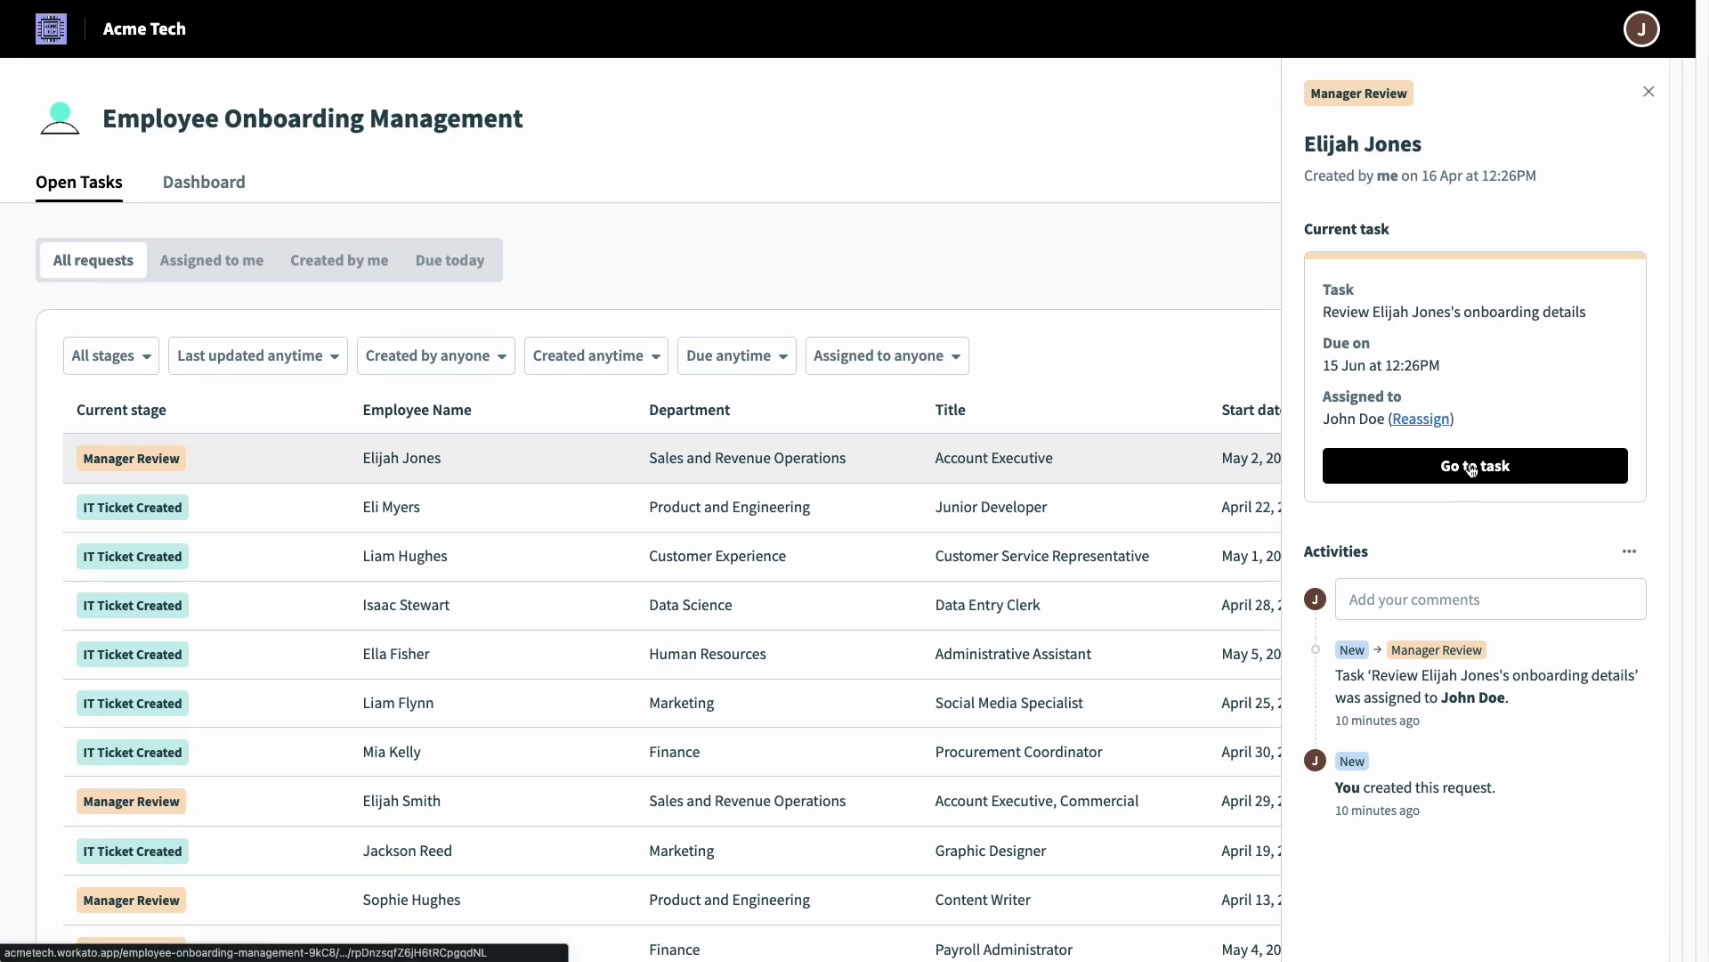
Step: Open the new hire's onboarding details task and choose an onboarding buddy
left_click(1472, 466)
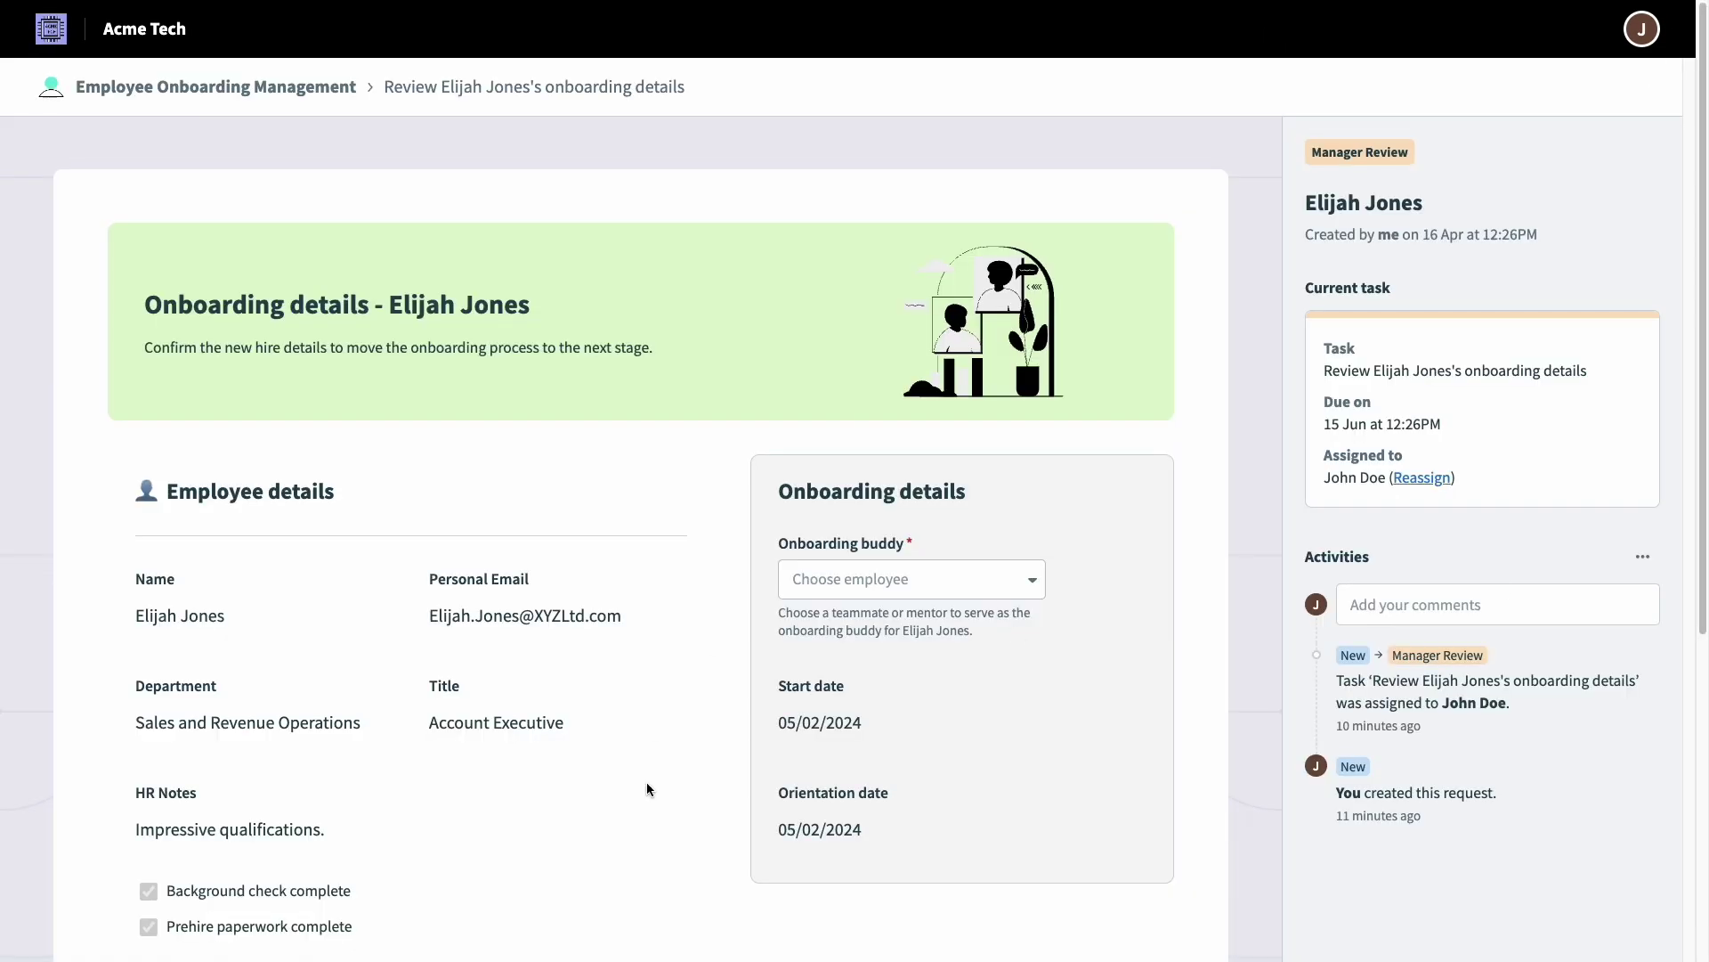
scroll(648, 782, "down", 2)
scroll(648, 788, "down", 1)
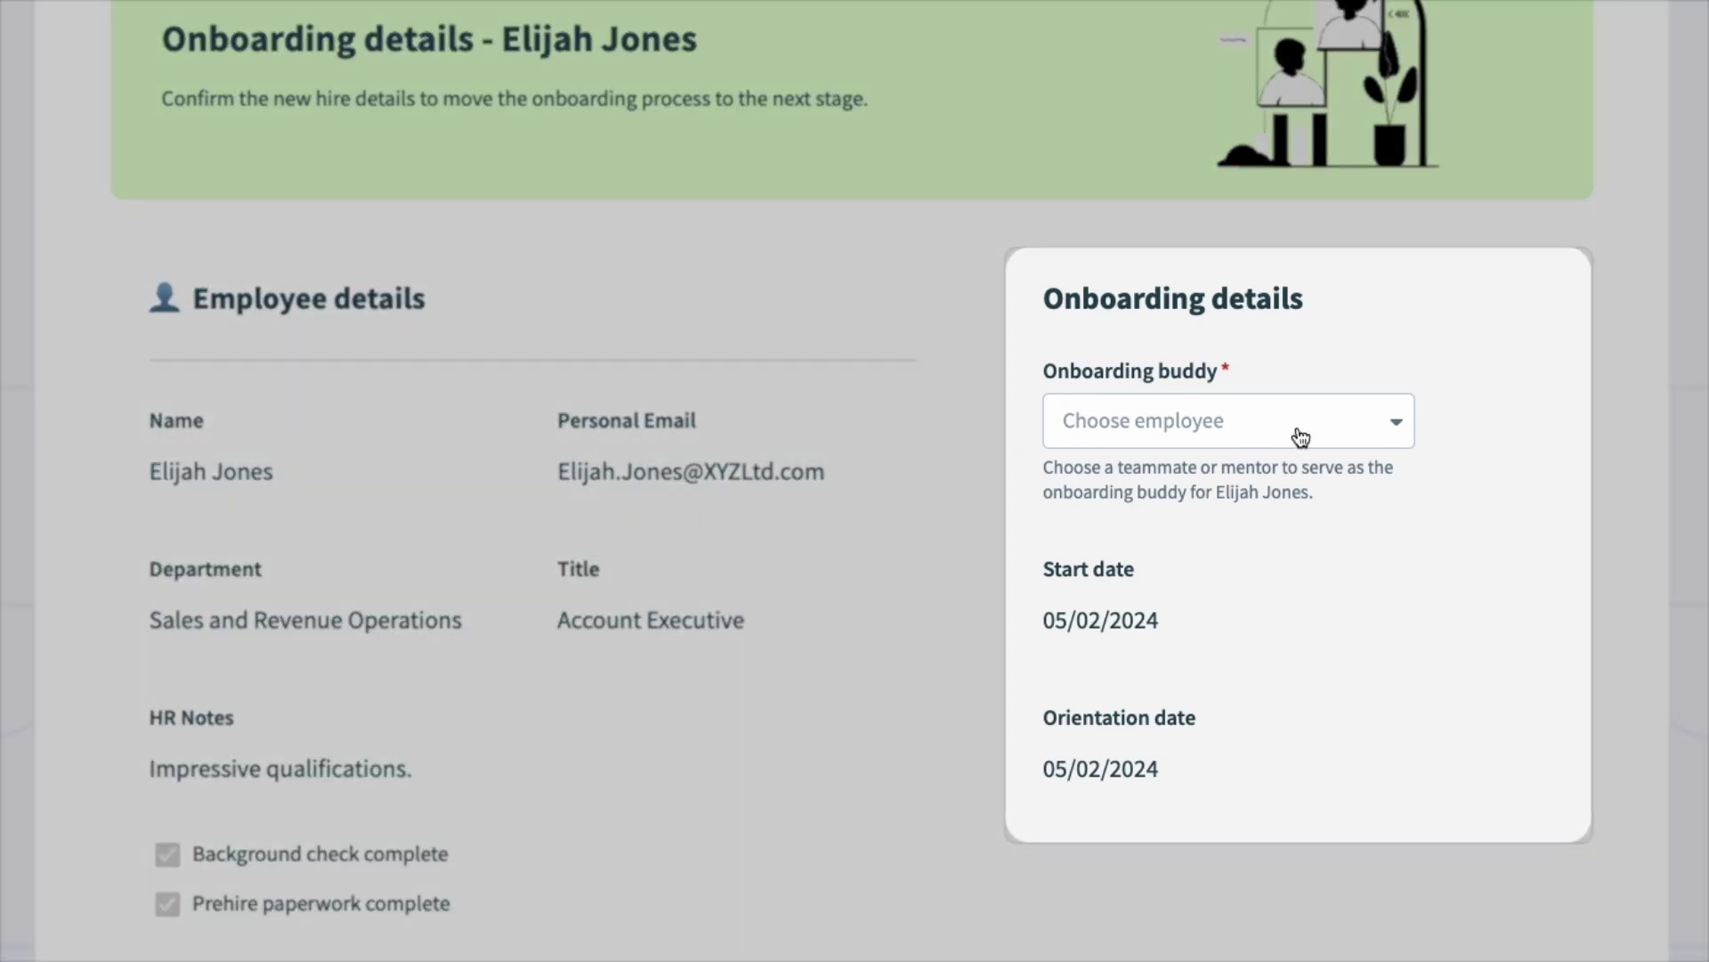
left_click(1297, 433)
left_click(1225, 627)
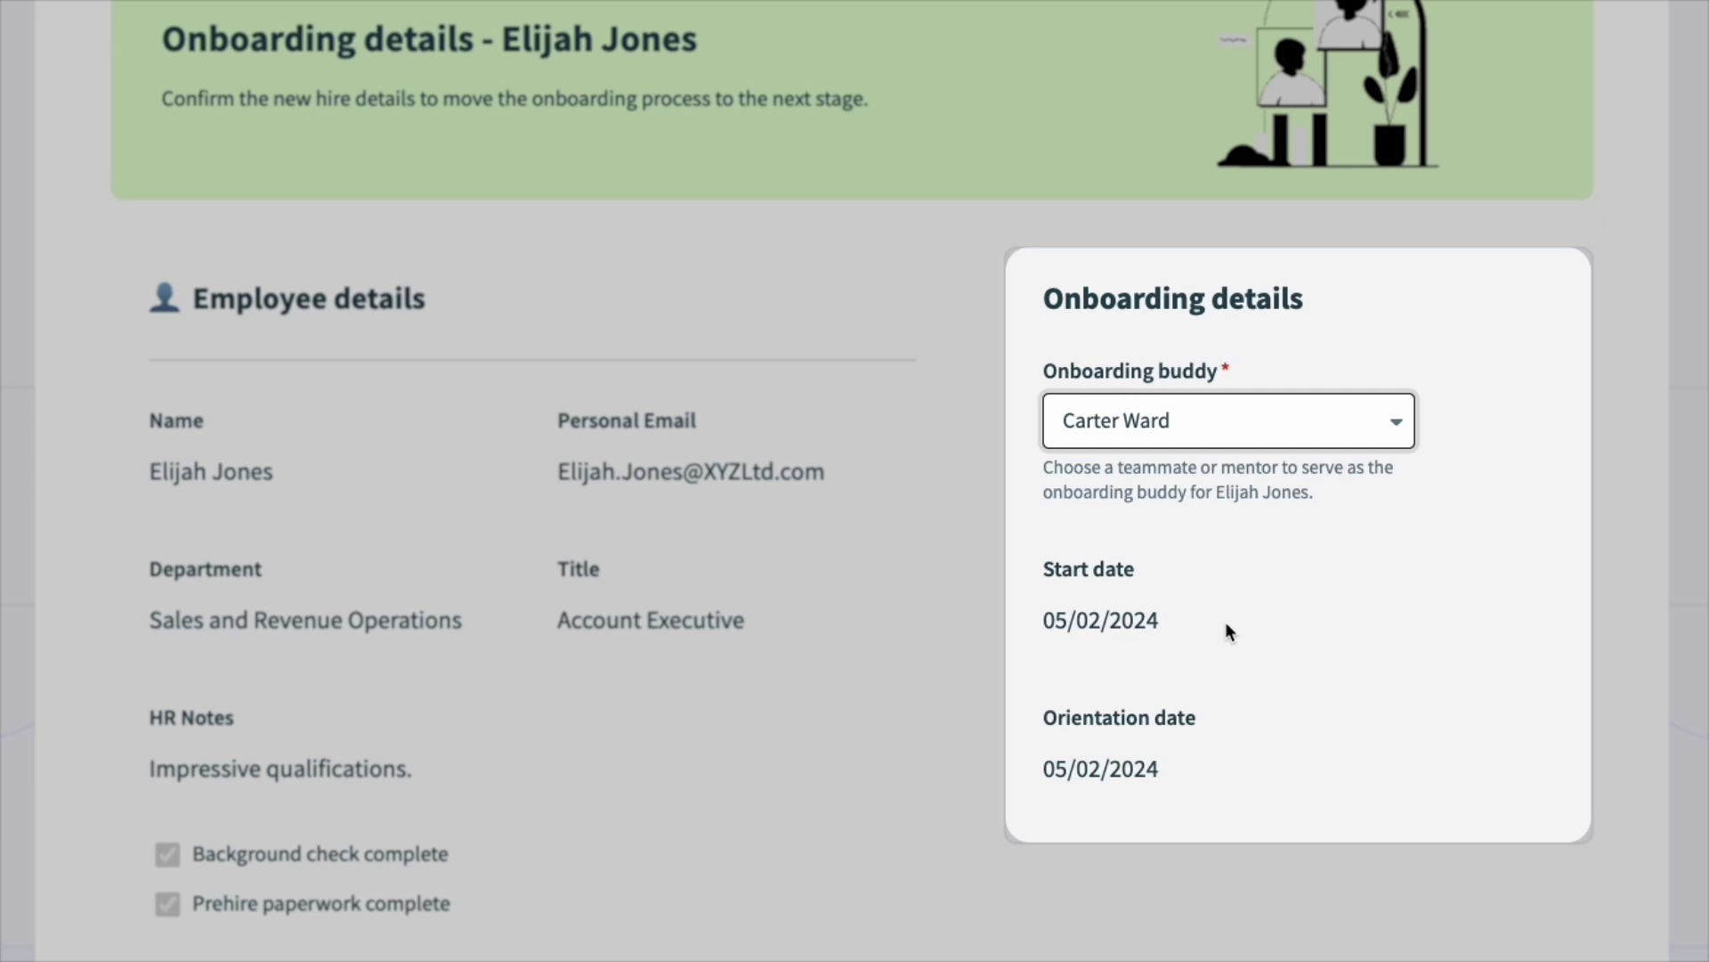
Step: Request Airtable and Gong as extra applications, both with Read / Write access
scroll(1225, 621, "down", 5)
left_click(162, 579)
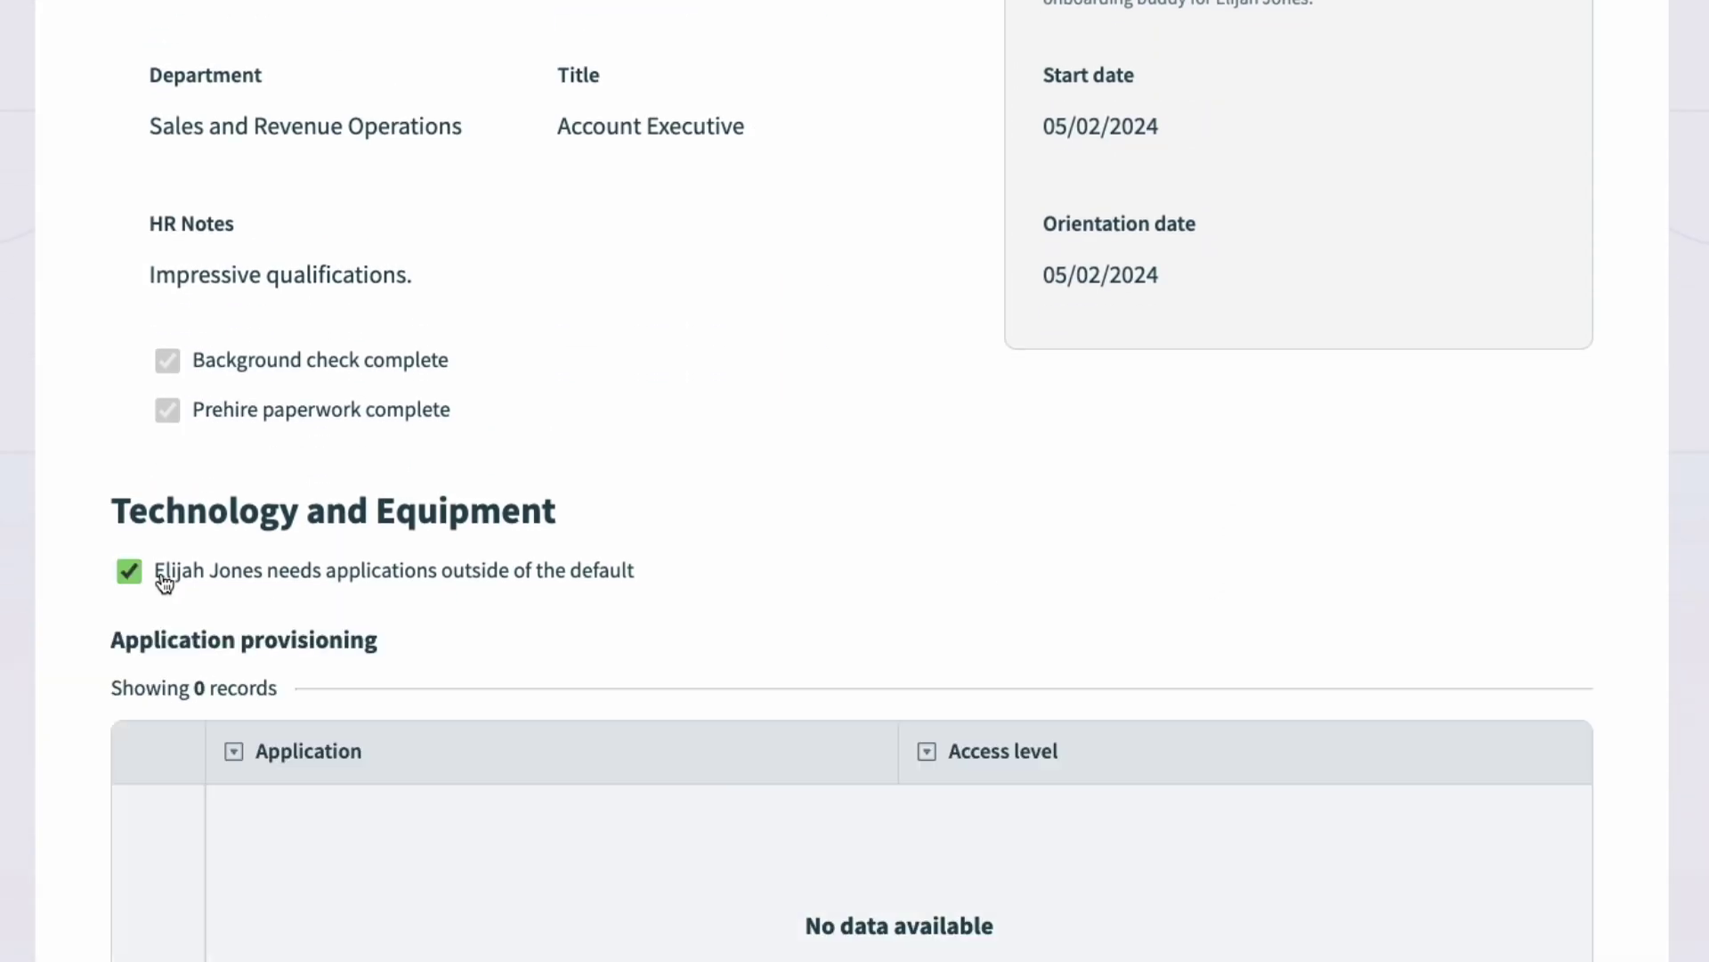
scroll(778, 591, "down", 3)
left_click(900, 744)
left_click(267, 626)
left_click(1000, 569)
left_click(1004, 792)
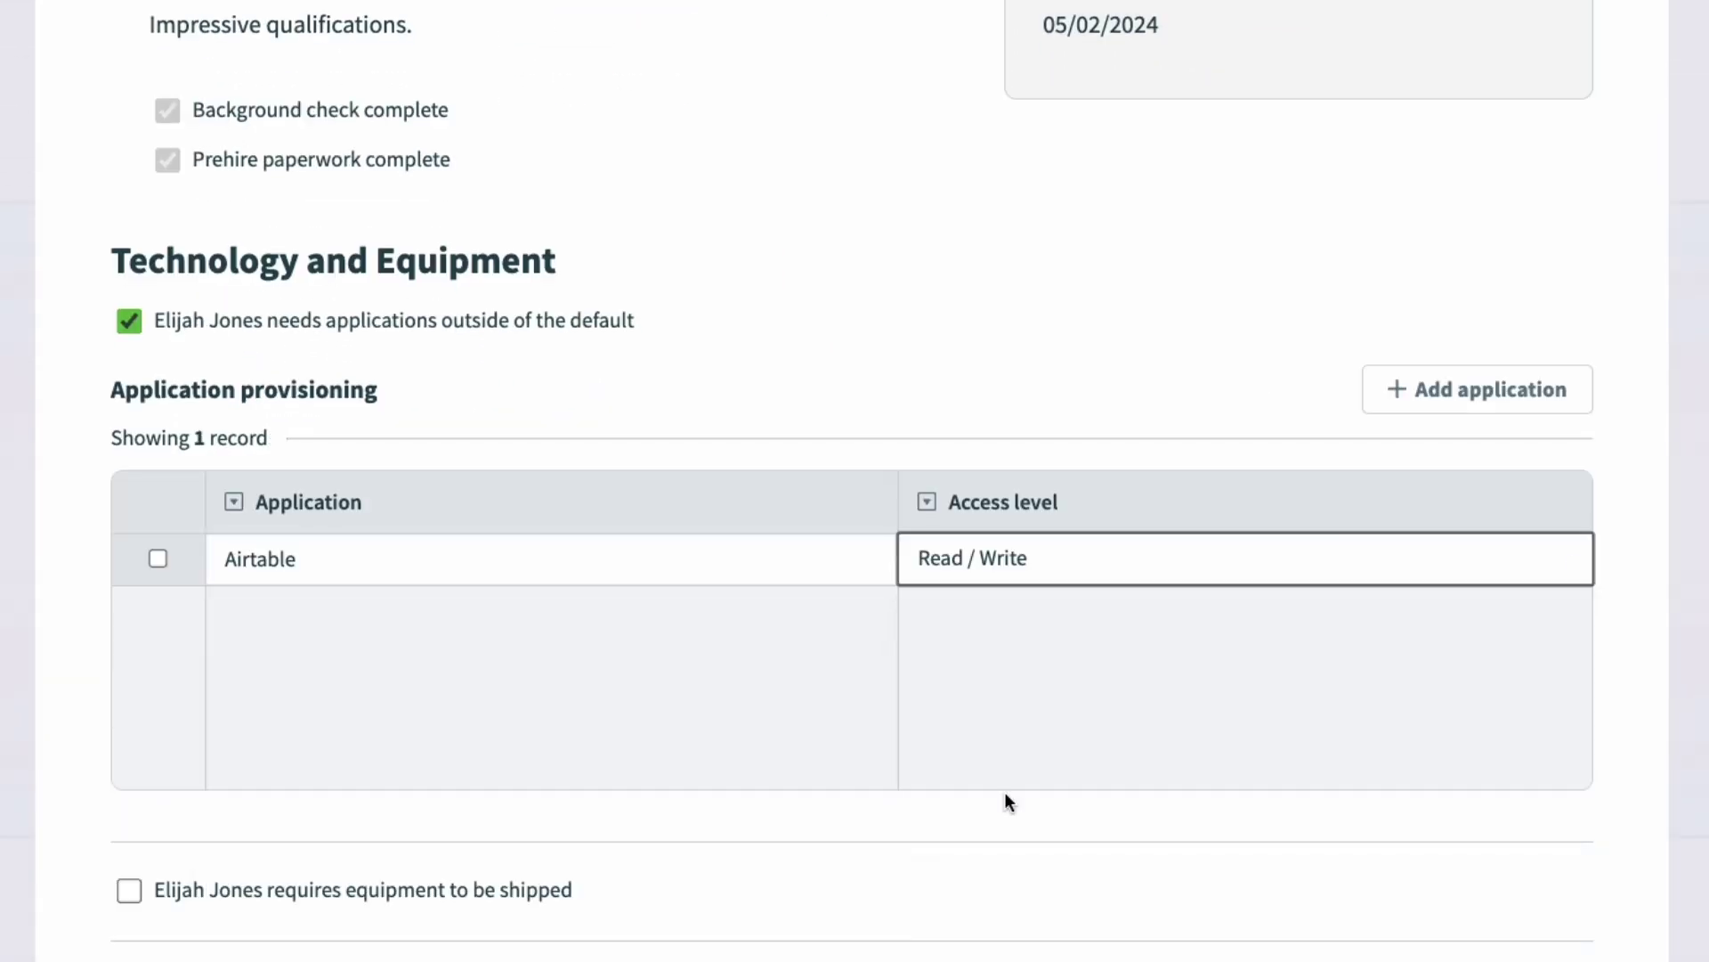
left_click(1437, 409)
left_click(371, 952)
left_click(1024, 559)
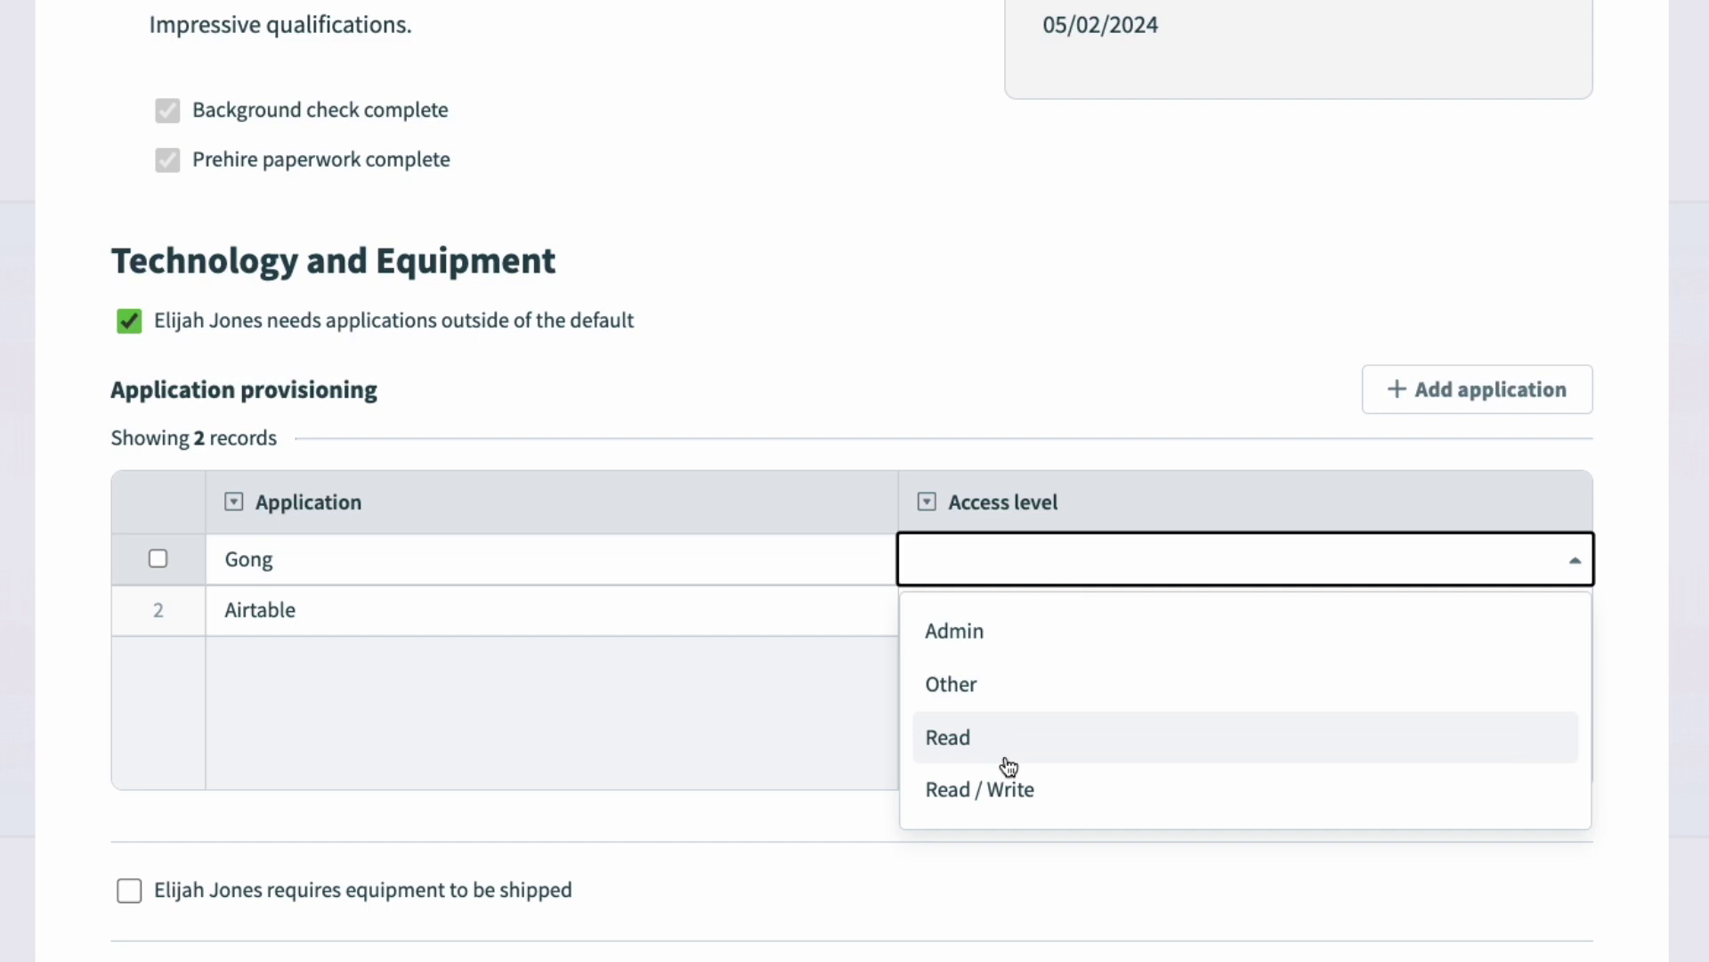
Step: Mark equipment for shipping and request a Monitor with quantity 2
left_click(984, 787)
scroll(980, 926, "down", 2)
left_click(244, 761)
scroll(823, 757, "down", 3)
left_click(826, 758)
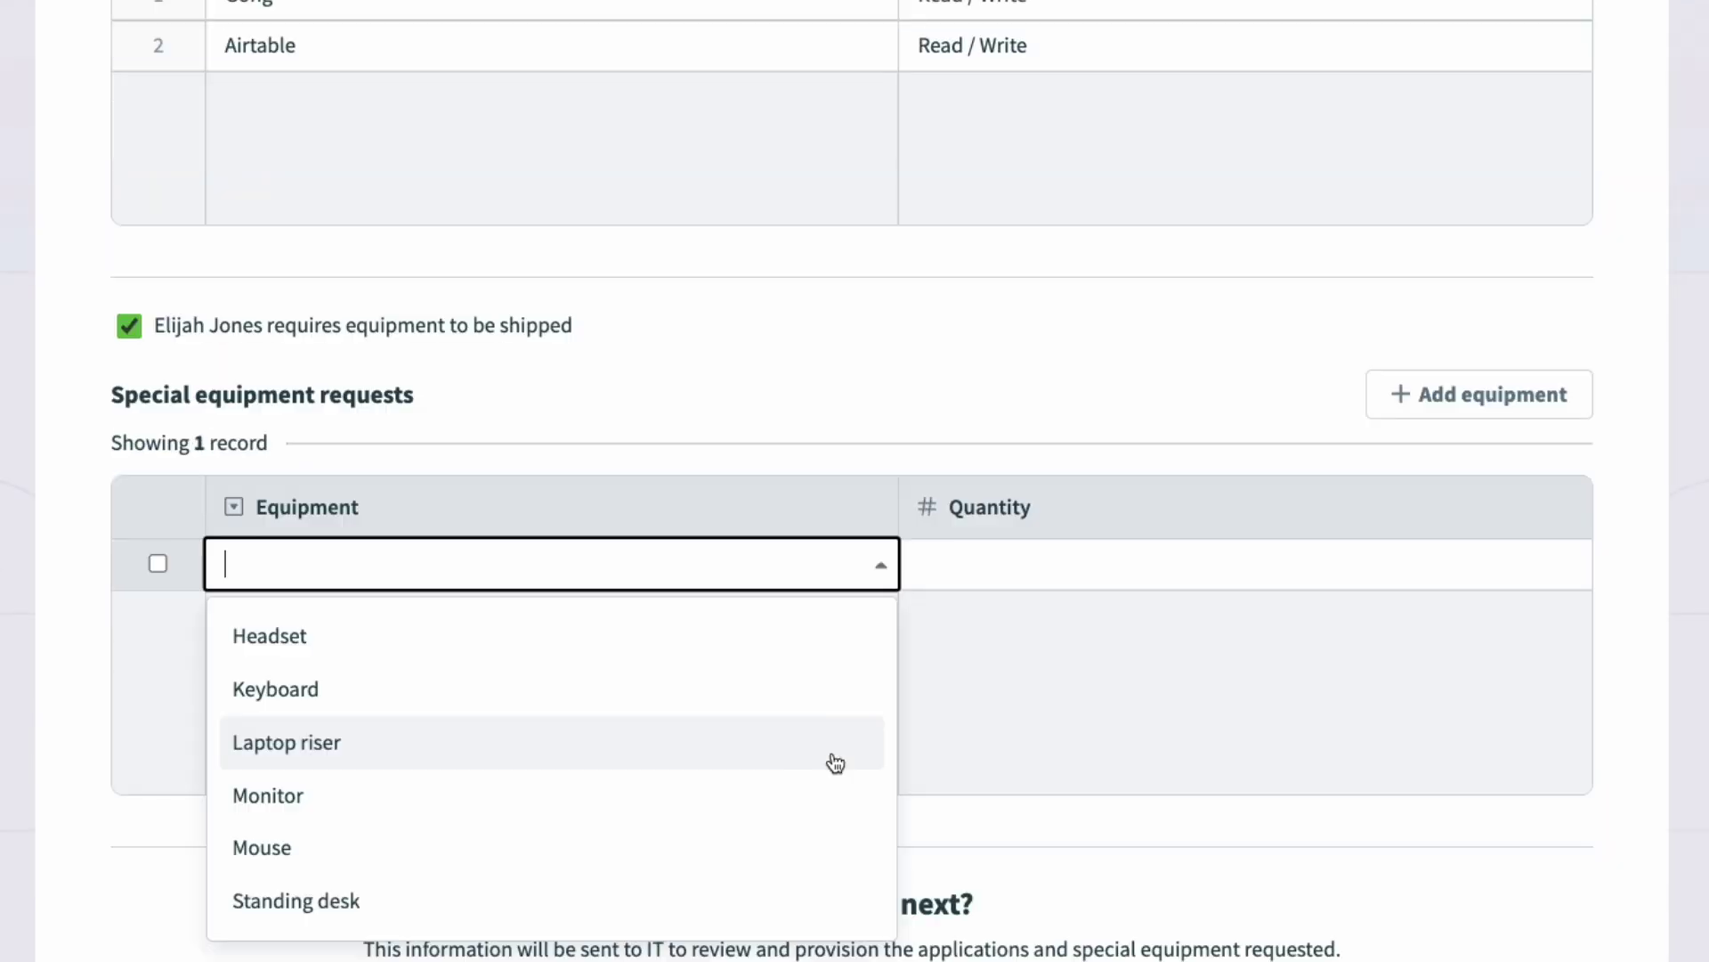
left_click(623, 794)
left_click(969, 582)
type("2")
left_click(1035, 693)
scroll(1035, 691, "down", 2)
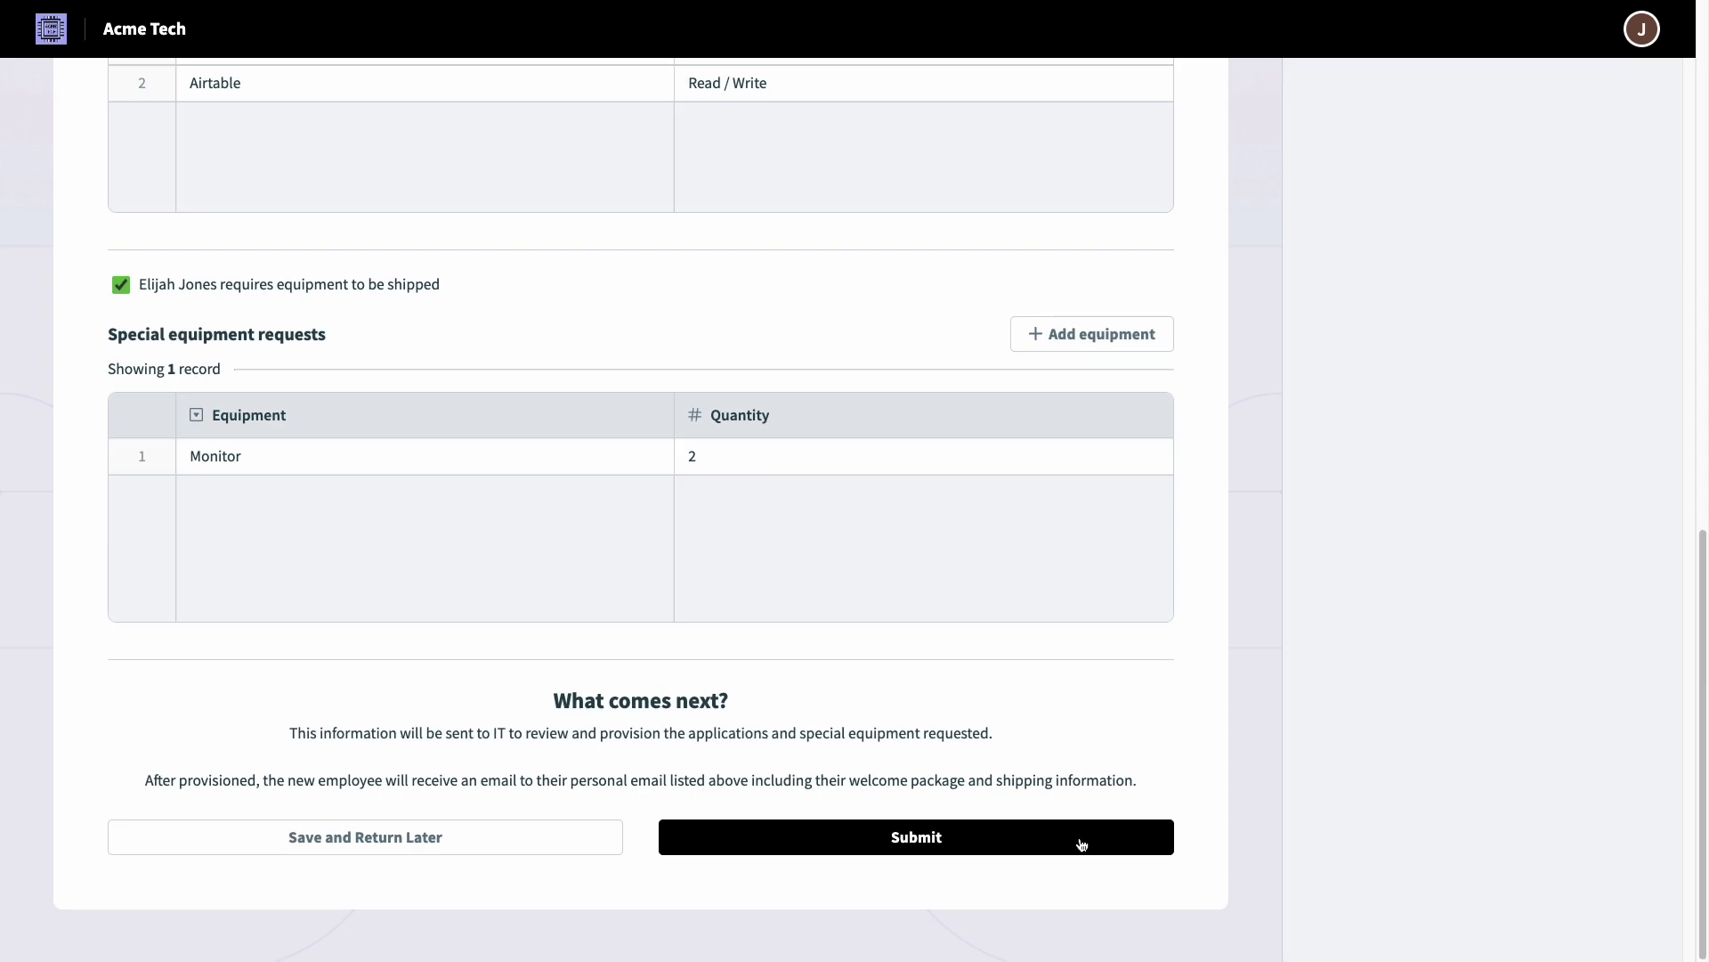
Step: Submit the onboarding review and open the approved request's summary with its activity history
left_click(1082, 844)
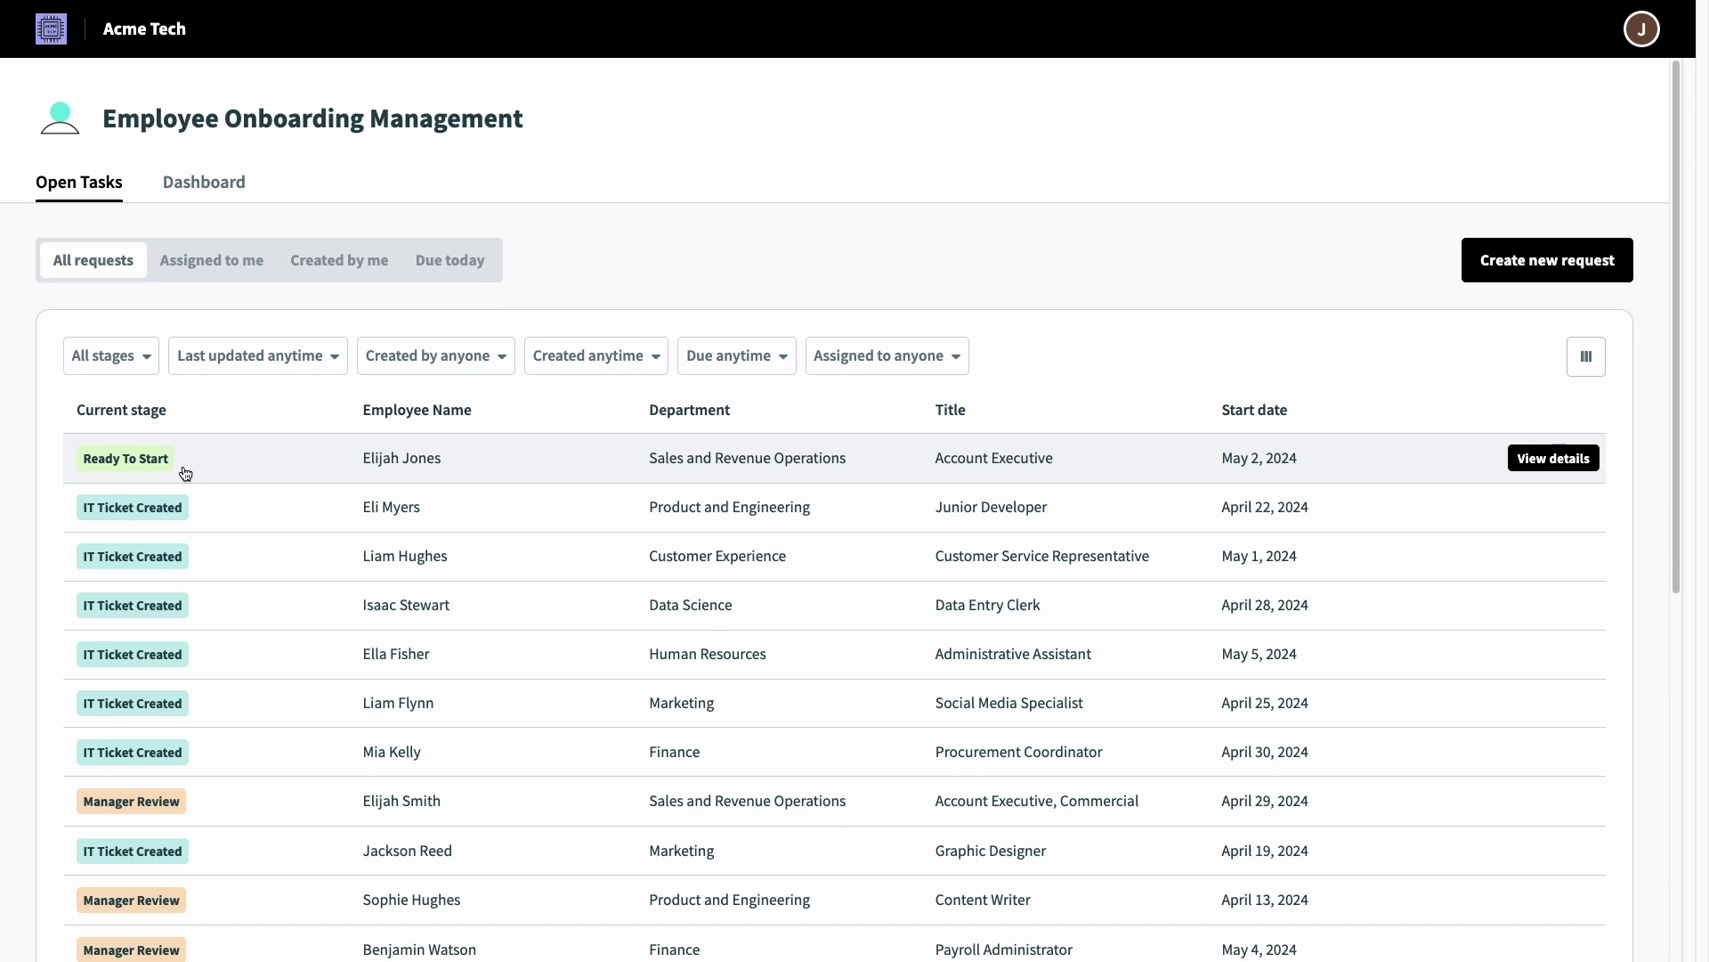
left_click(185, 473)
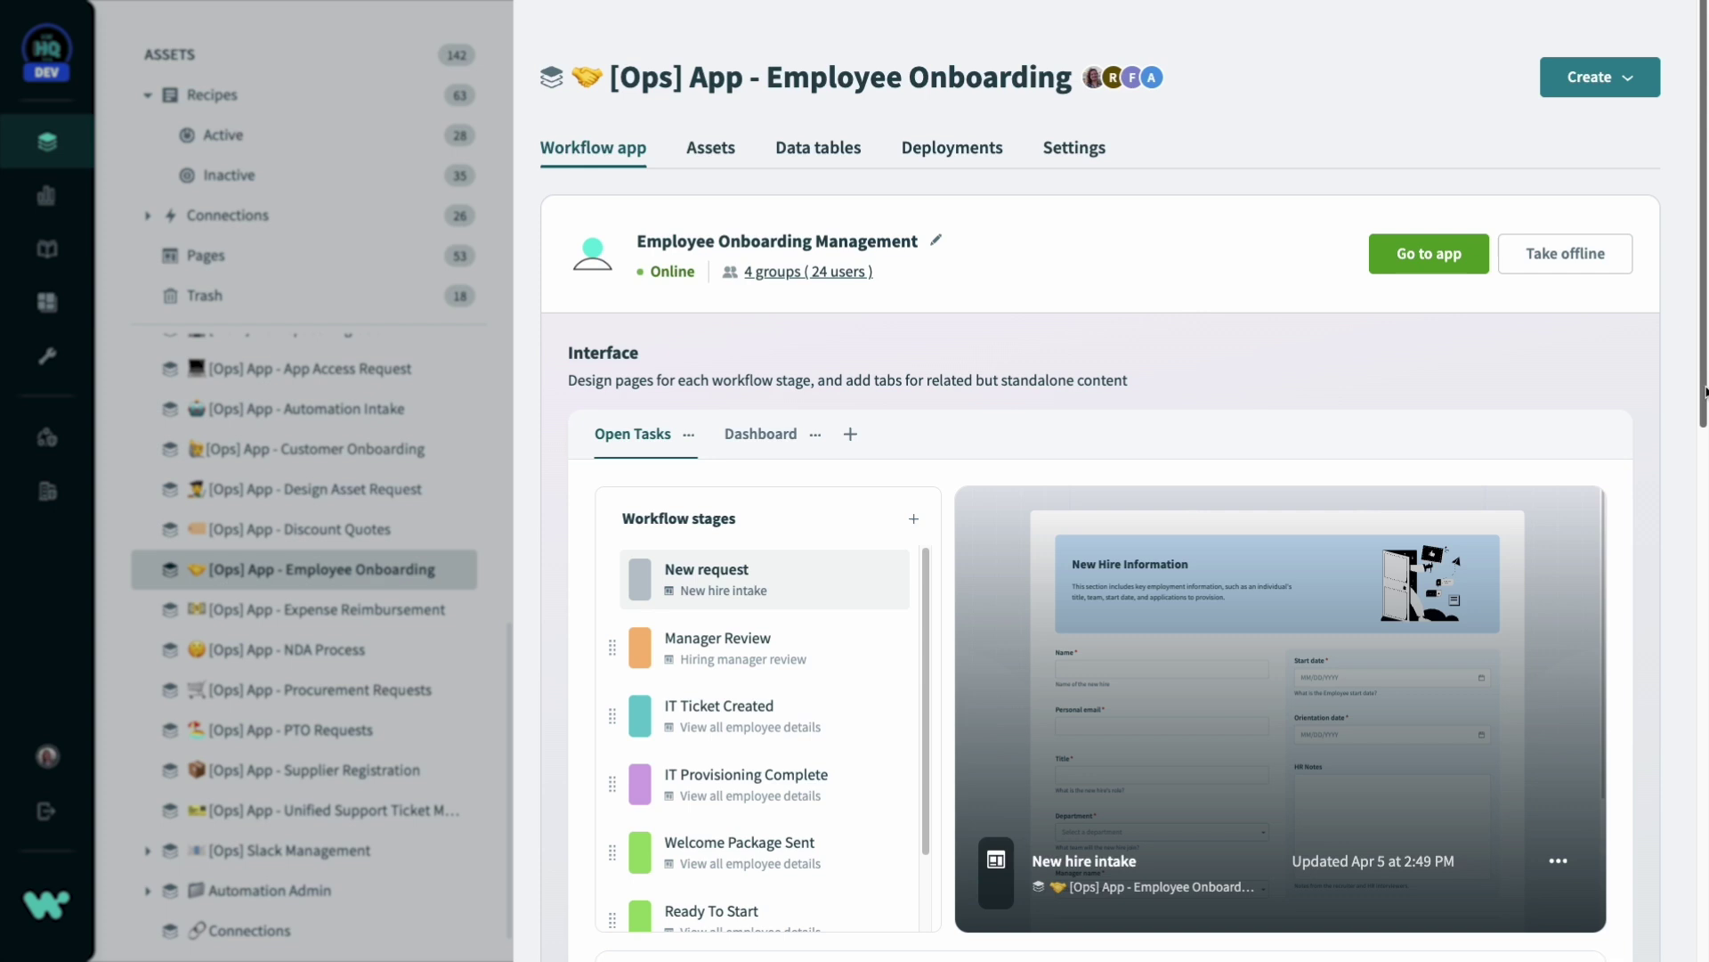
Step: Scroll down through the Employee Onboarding app's Data tables and Automations sections
scroll(1066, 481, "down", 10)
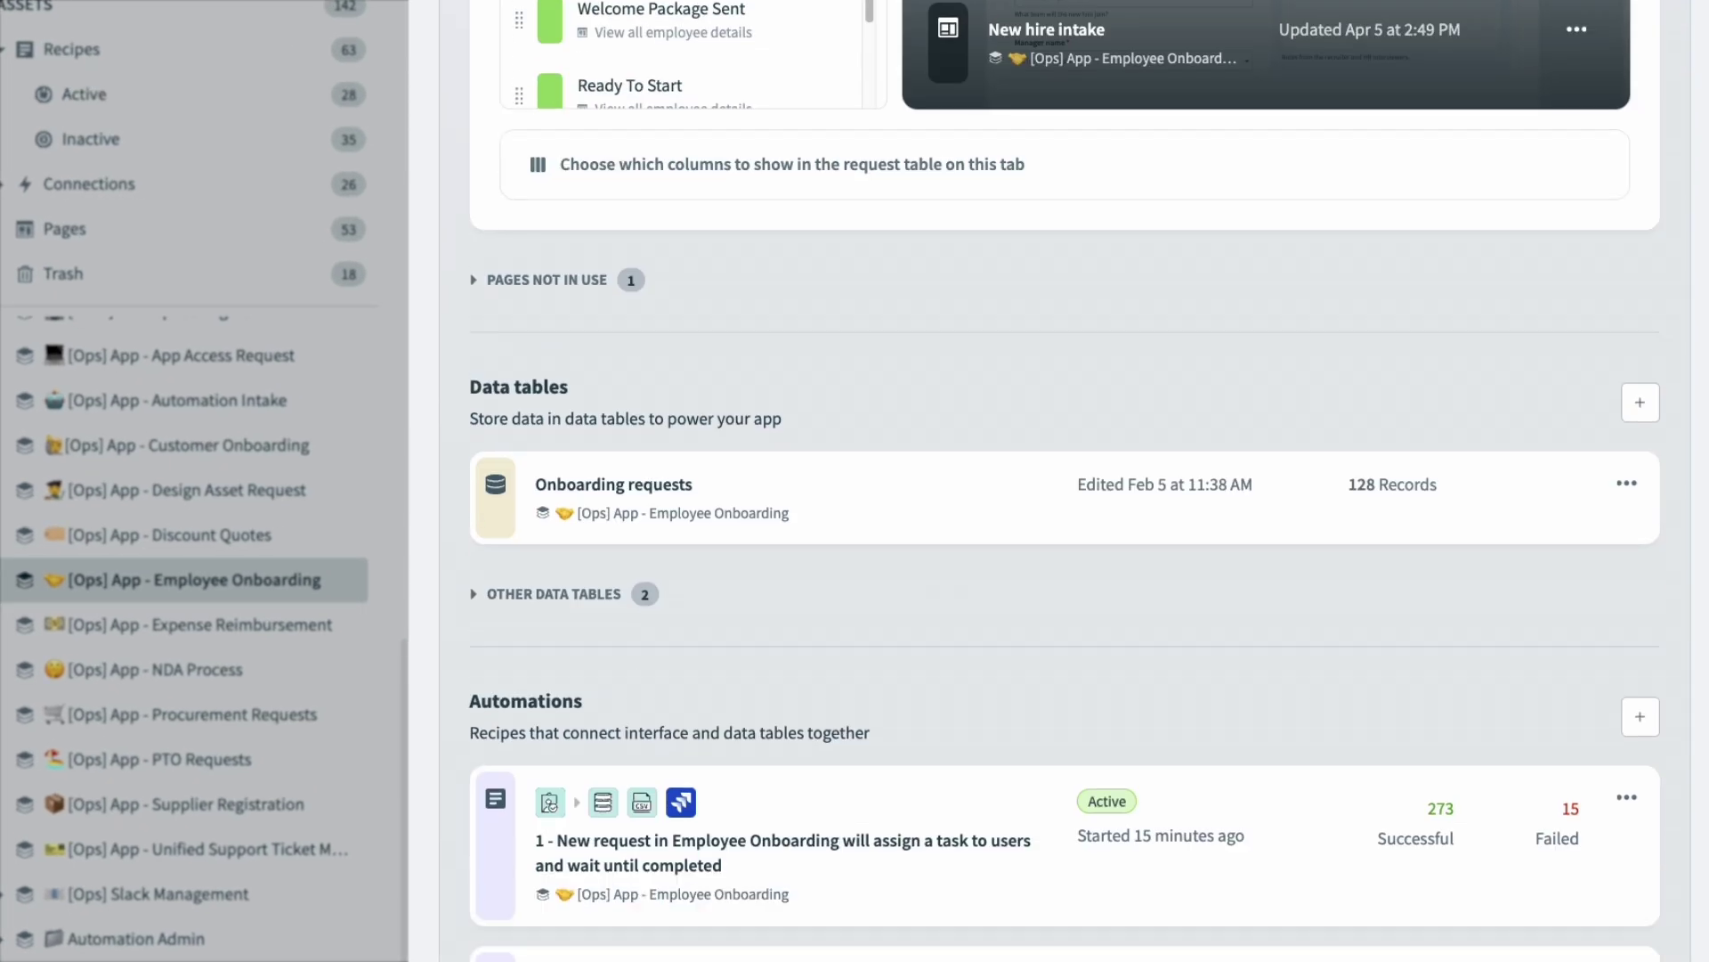
scroll(1066, 481, "down", 1)
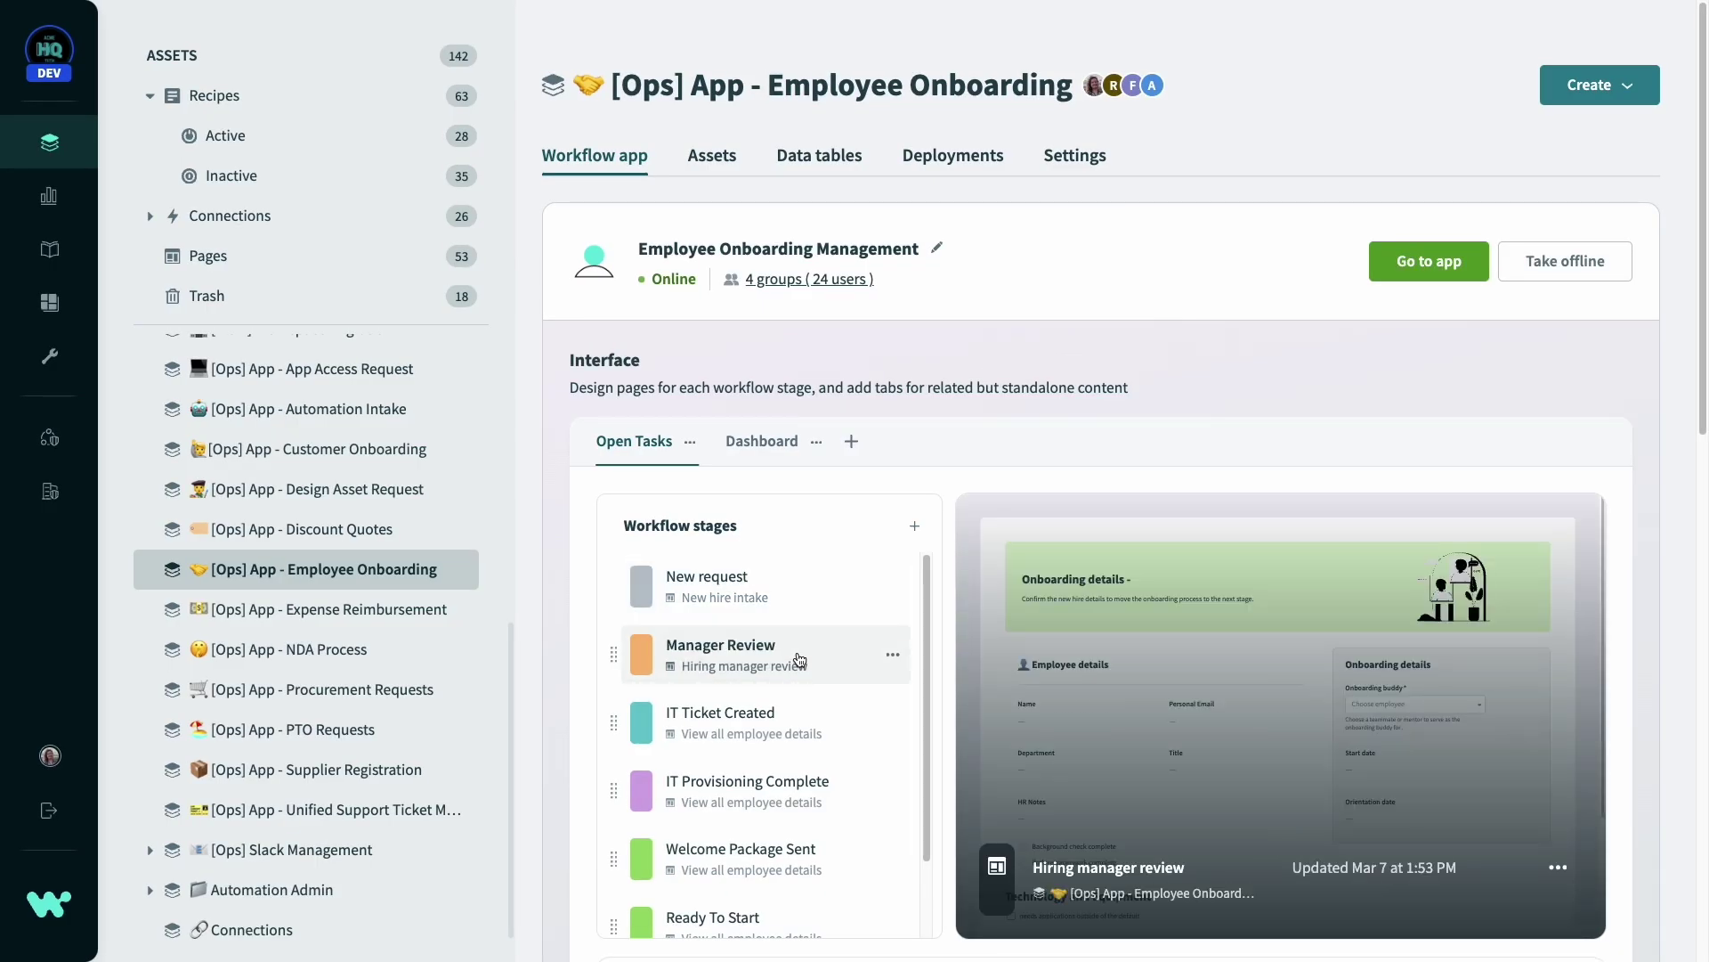
Step: Open the Hiring manager review page in the editor and inspect the onboarding buddy field's settings
left_click(1384, 713)
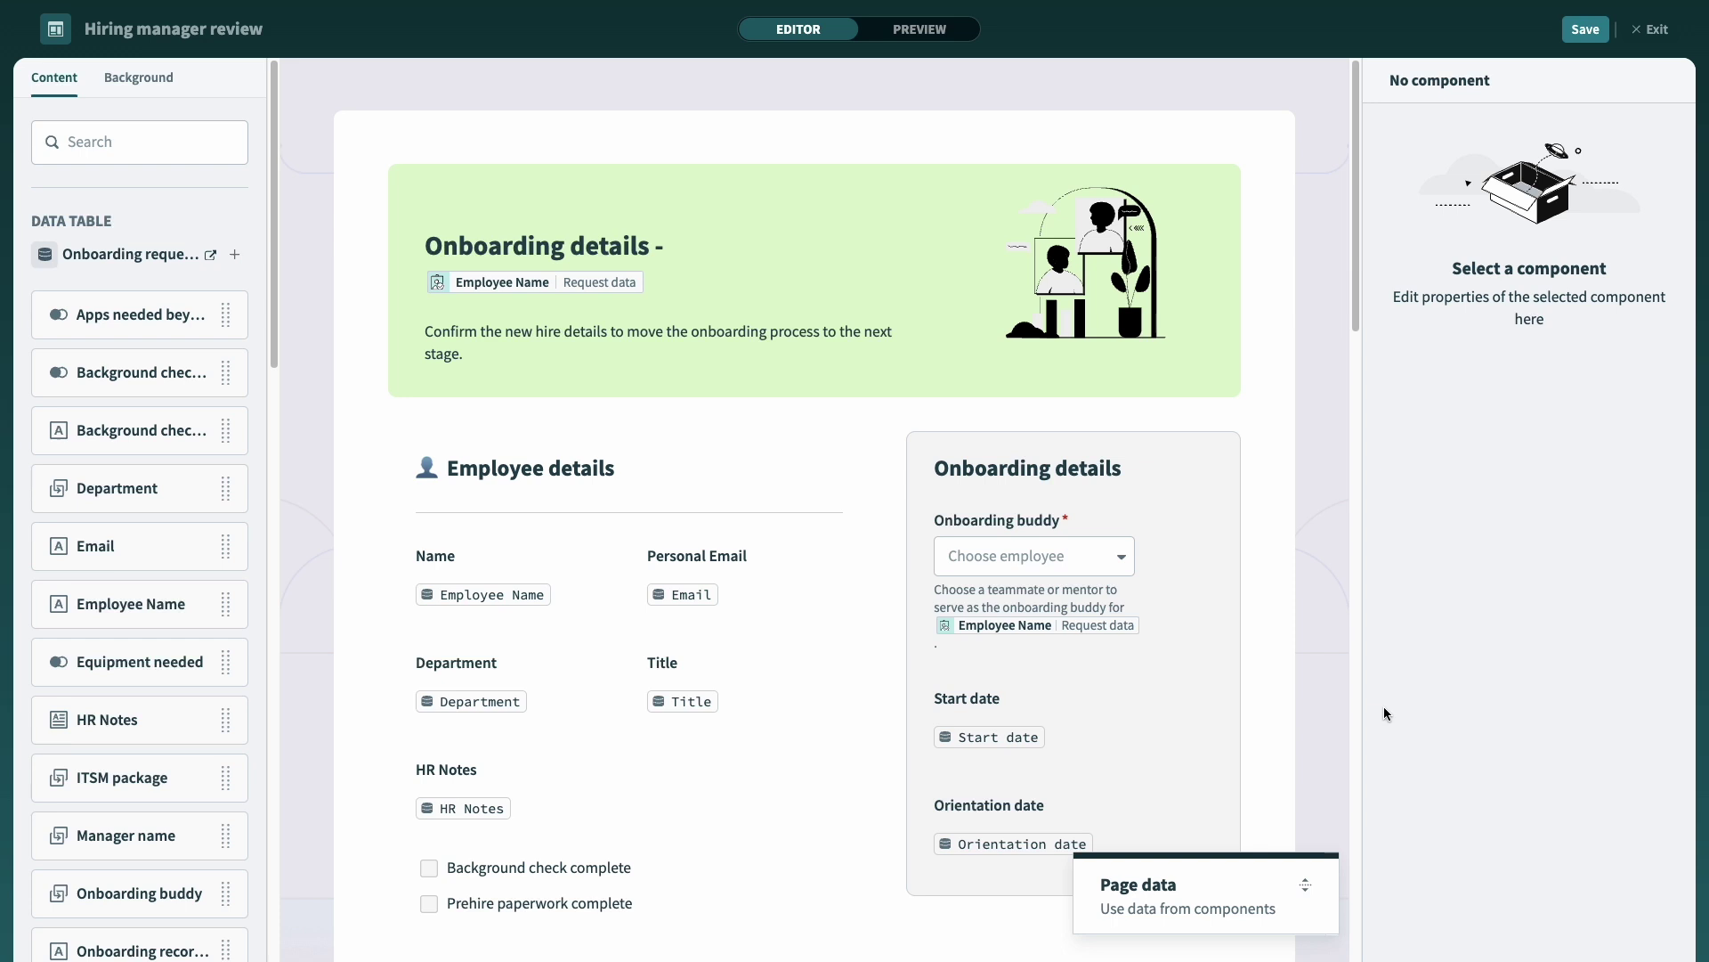
left_click(1144, 596)
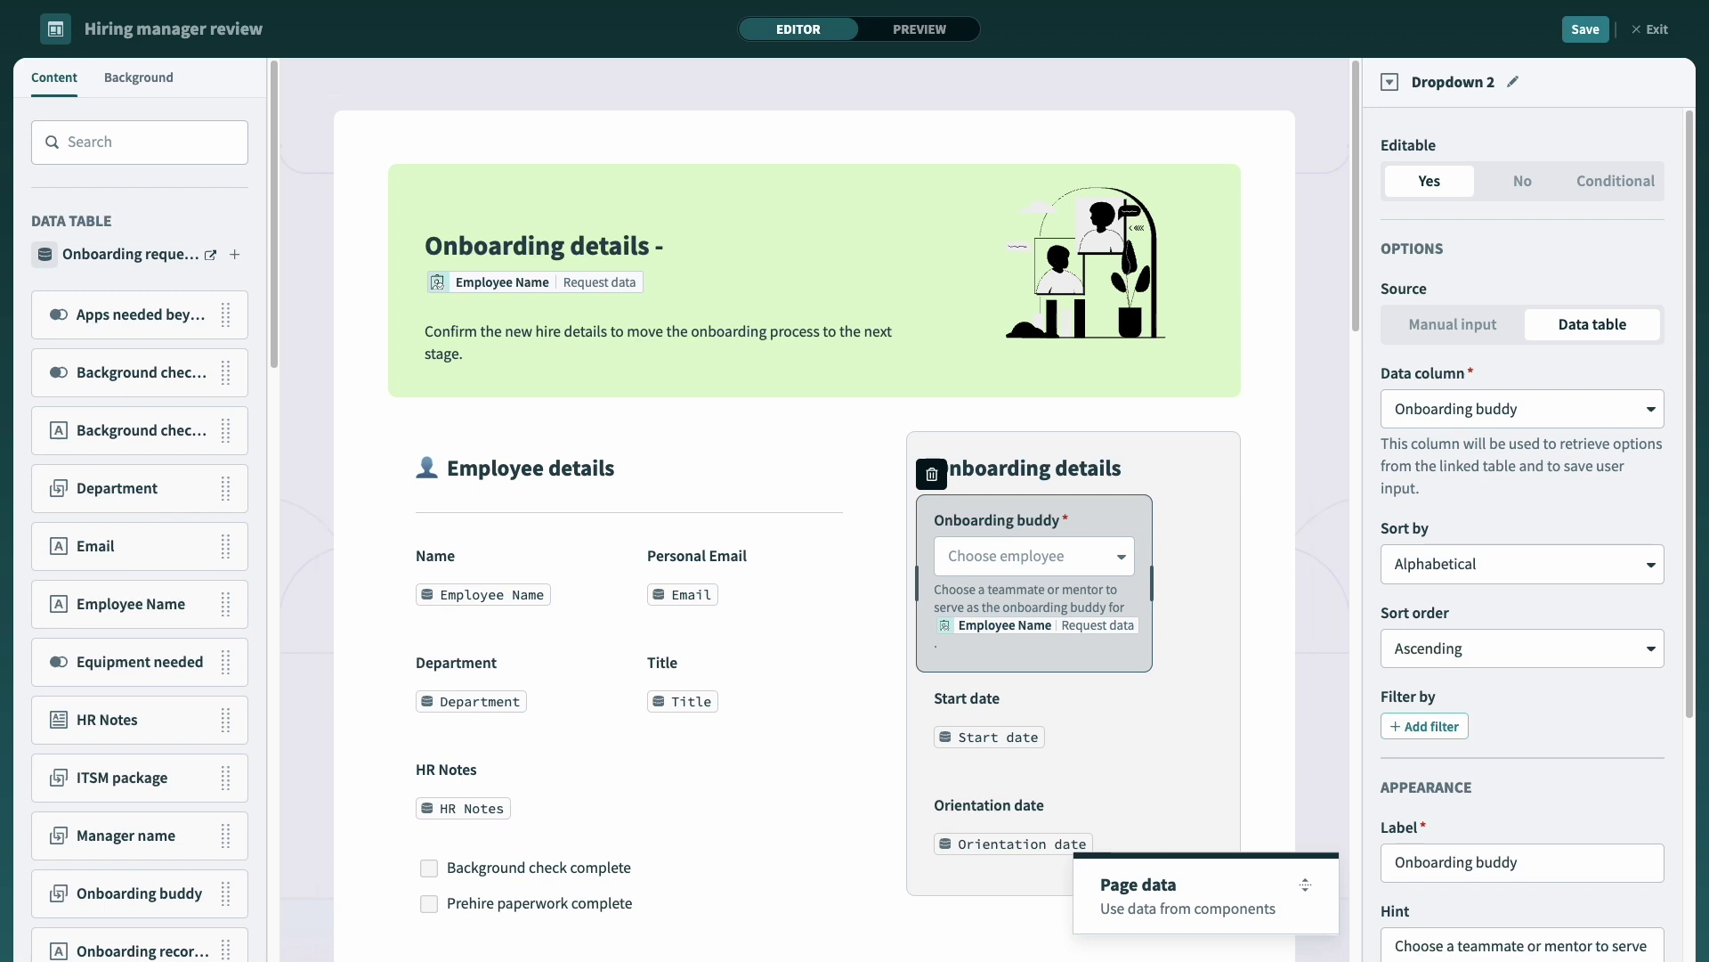
left_click_drag(274, 302, 310, 818)
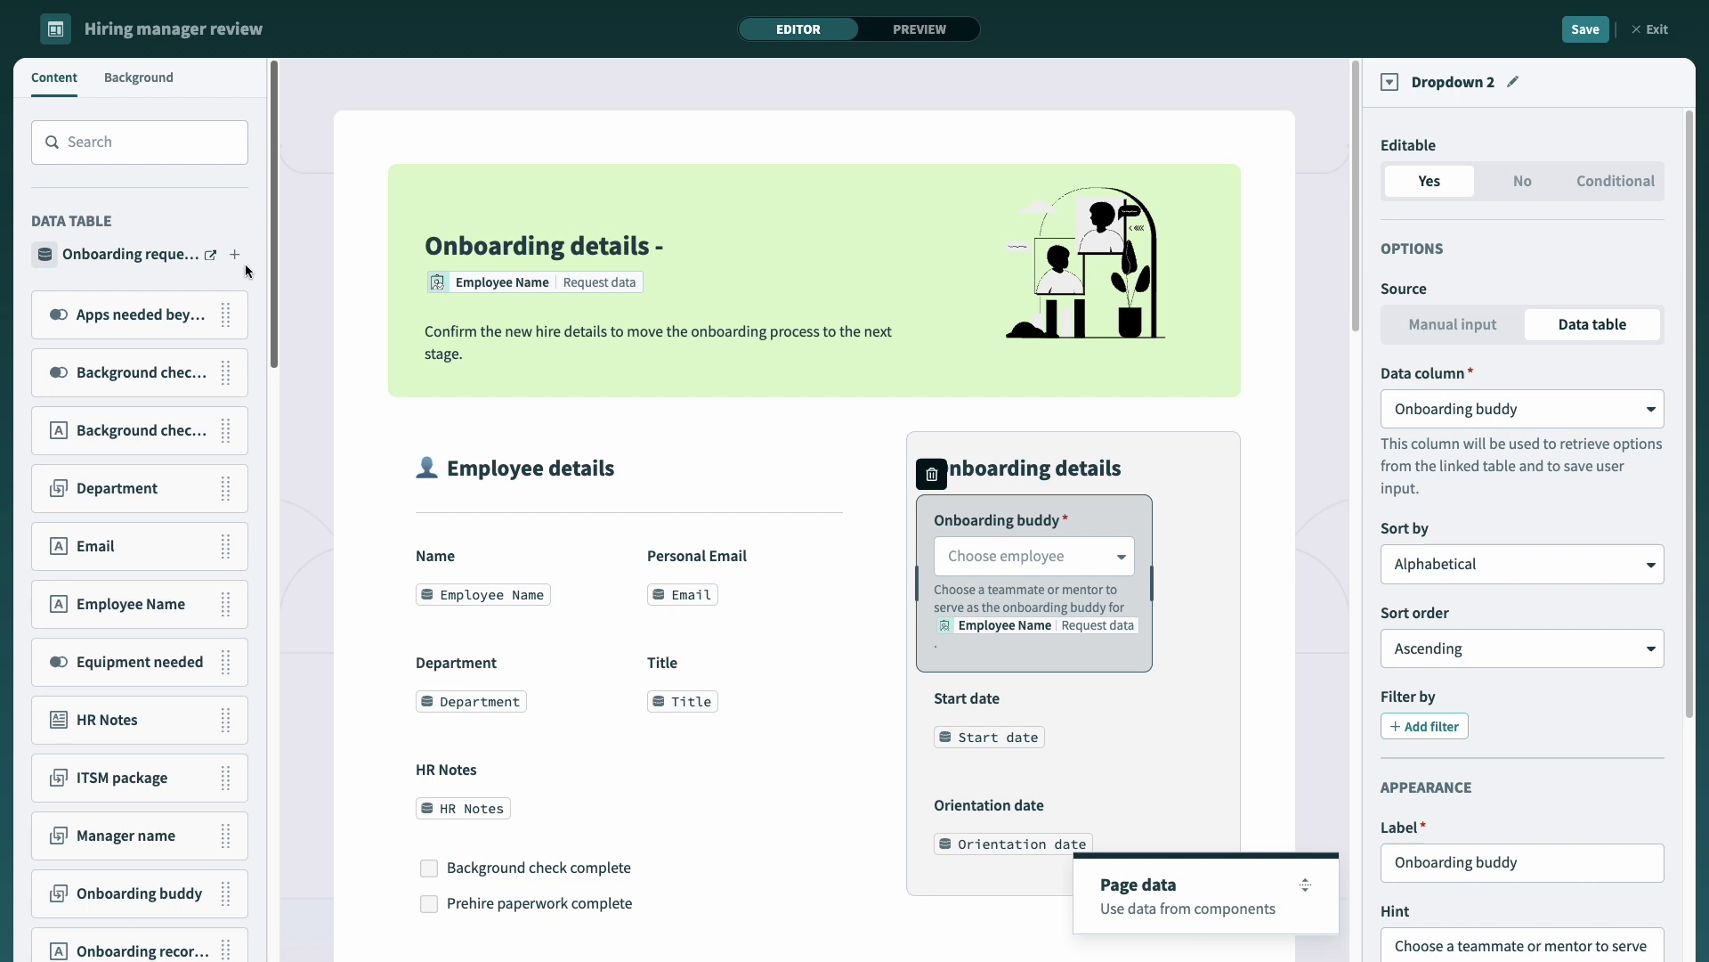
key("Escape")
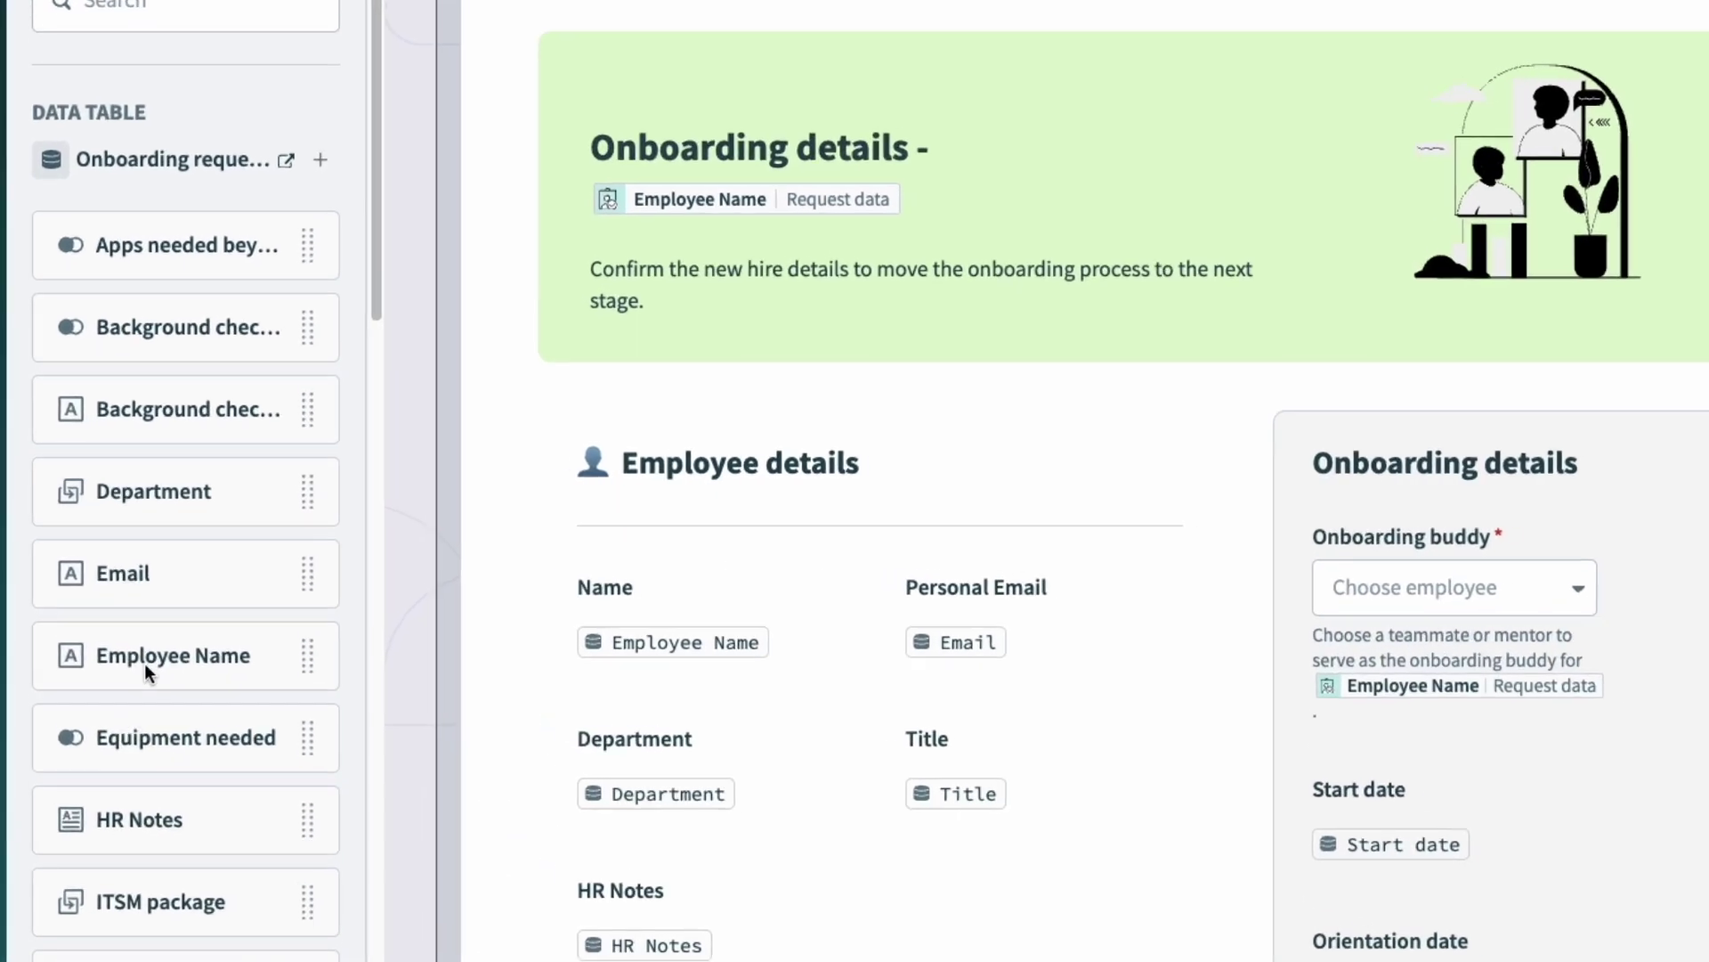
Step: Place an Employee Name field on the page labelled 'Employee Name (Legal)'
left_click_drag(144, 662, 1221, 626)
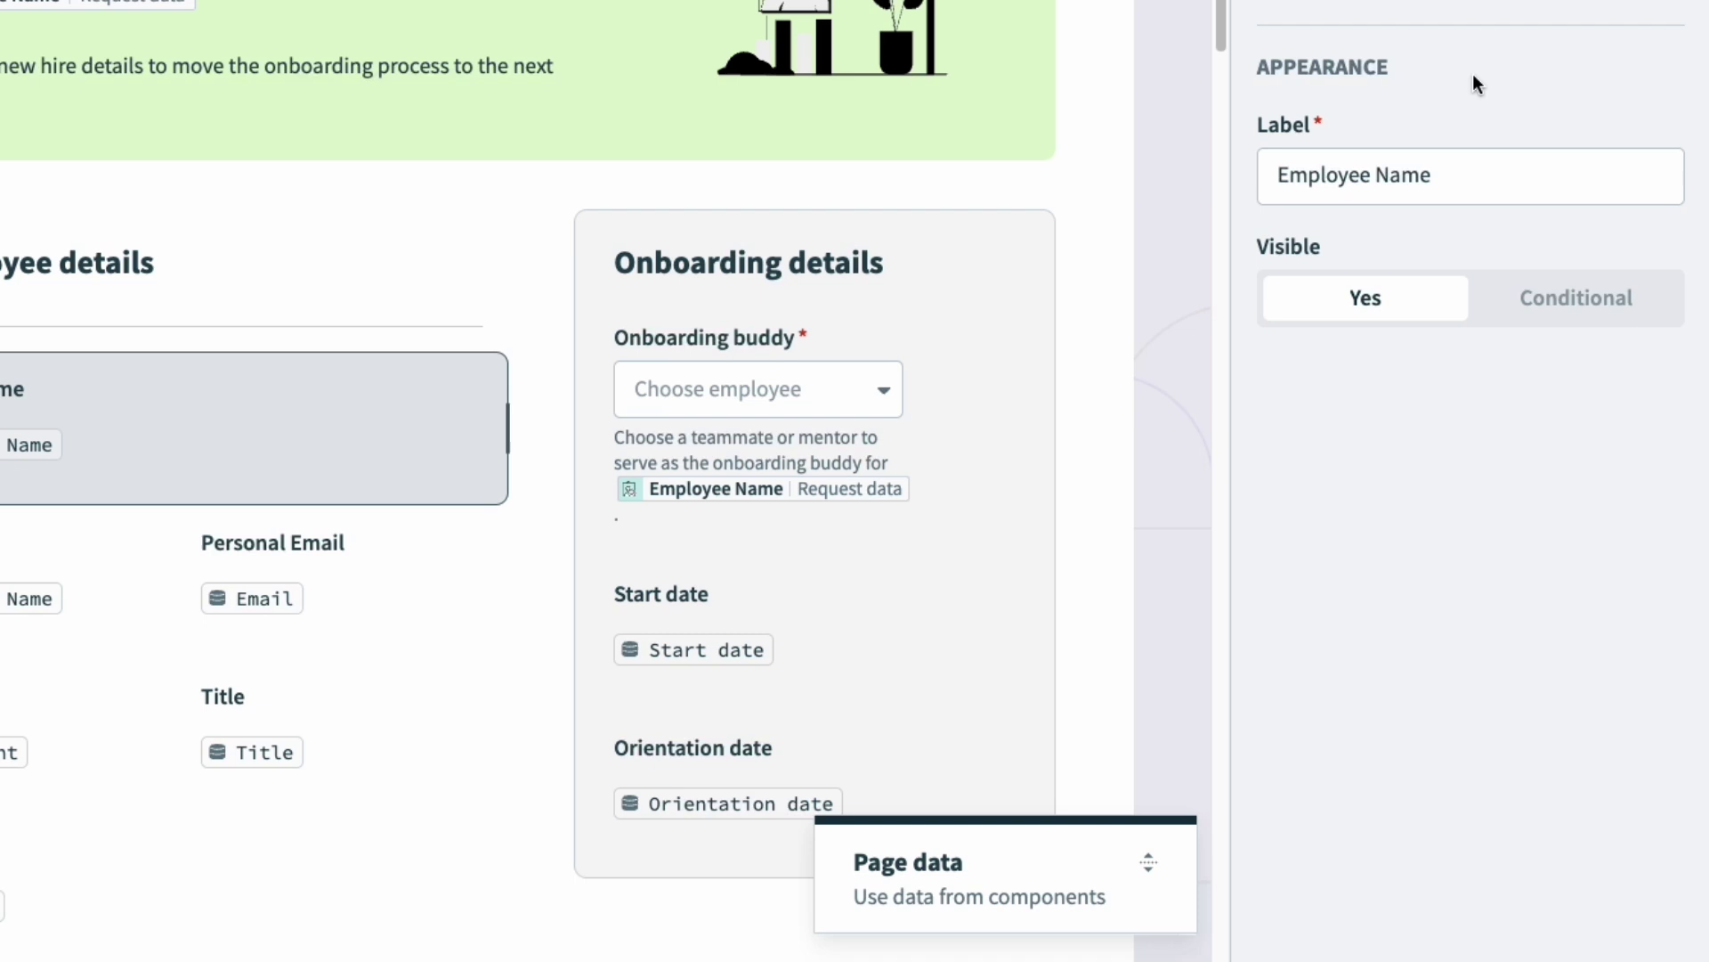
left_click(1470, 182)
type("(Legal)")
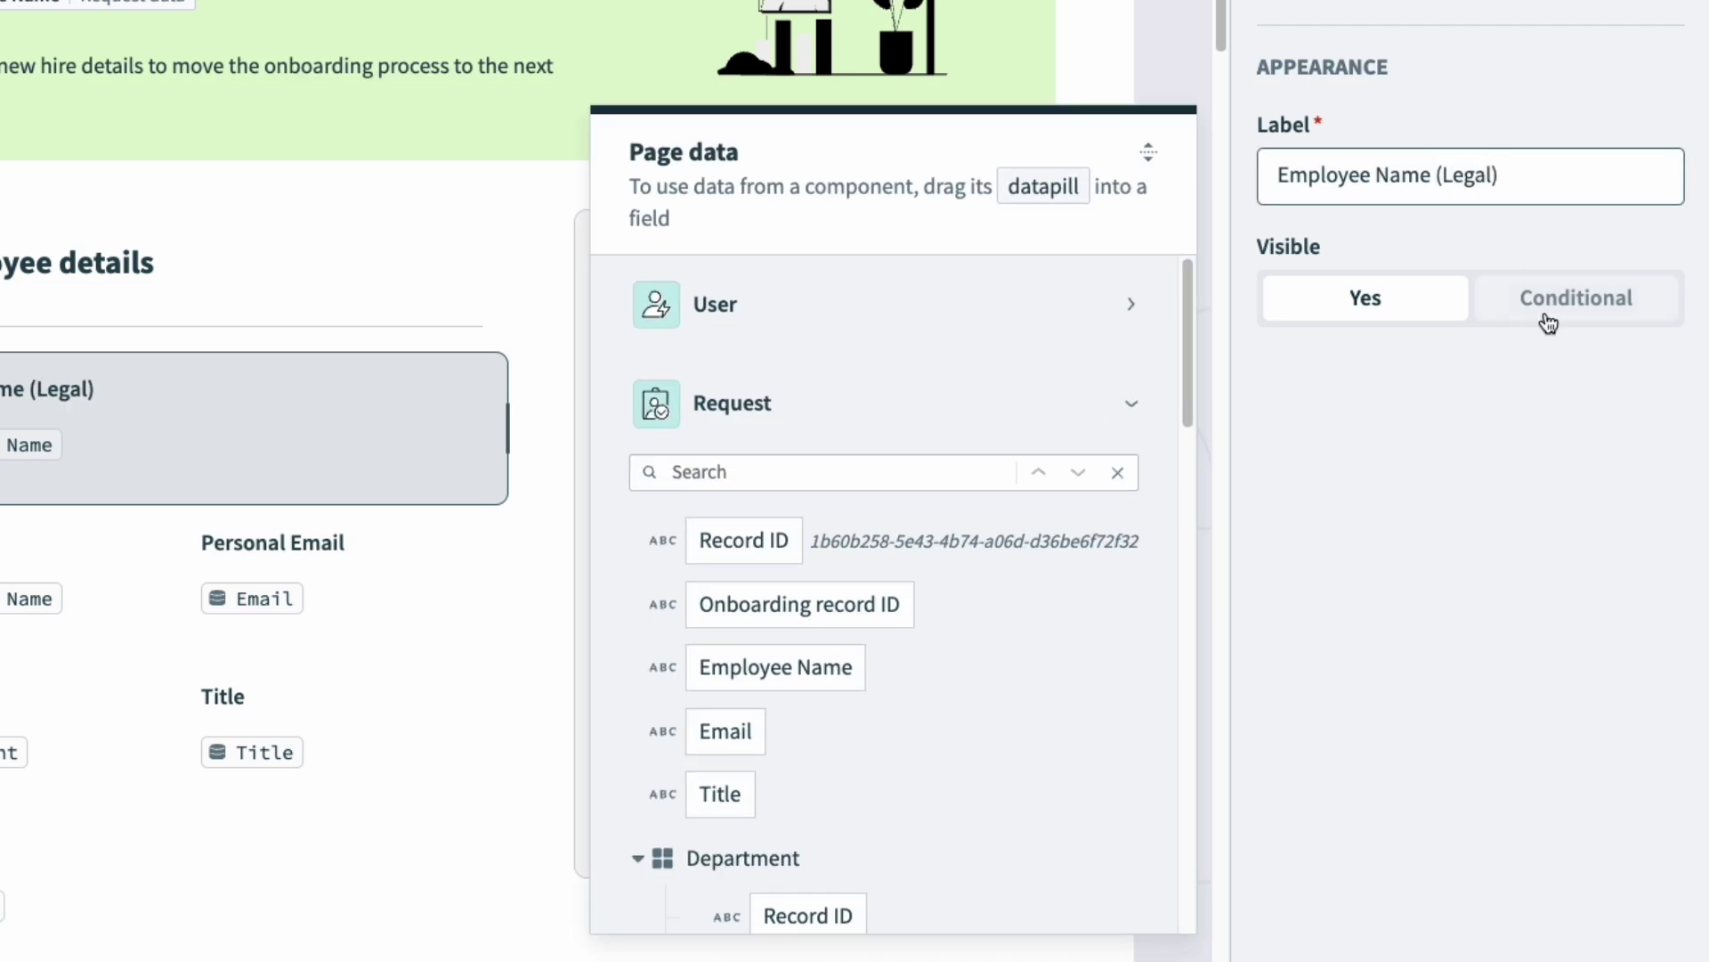
Step: Make the field visible only when Prehire paperwork complete is true
left_click(1549, 322)
left_click(1429, 580)
left_click(714, 483)
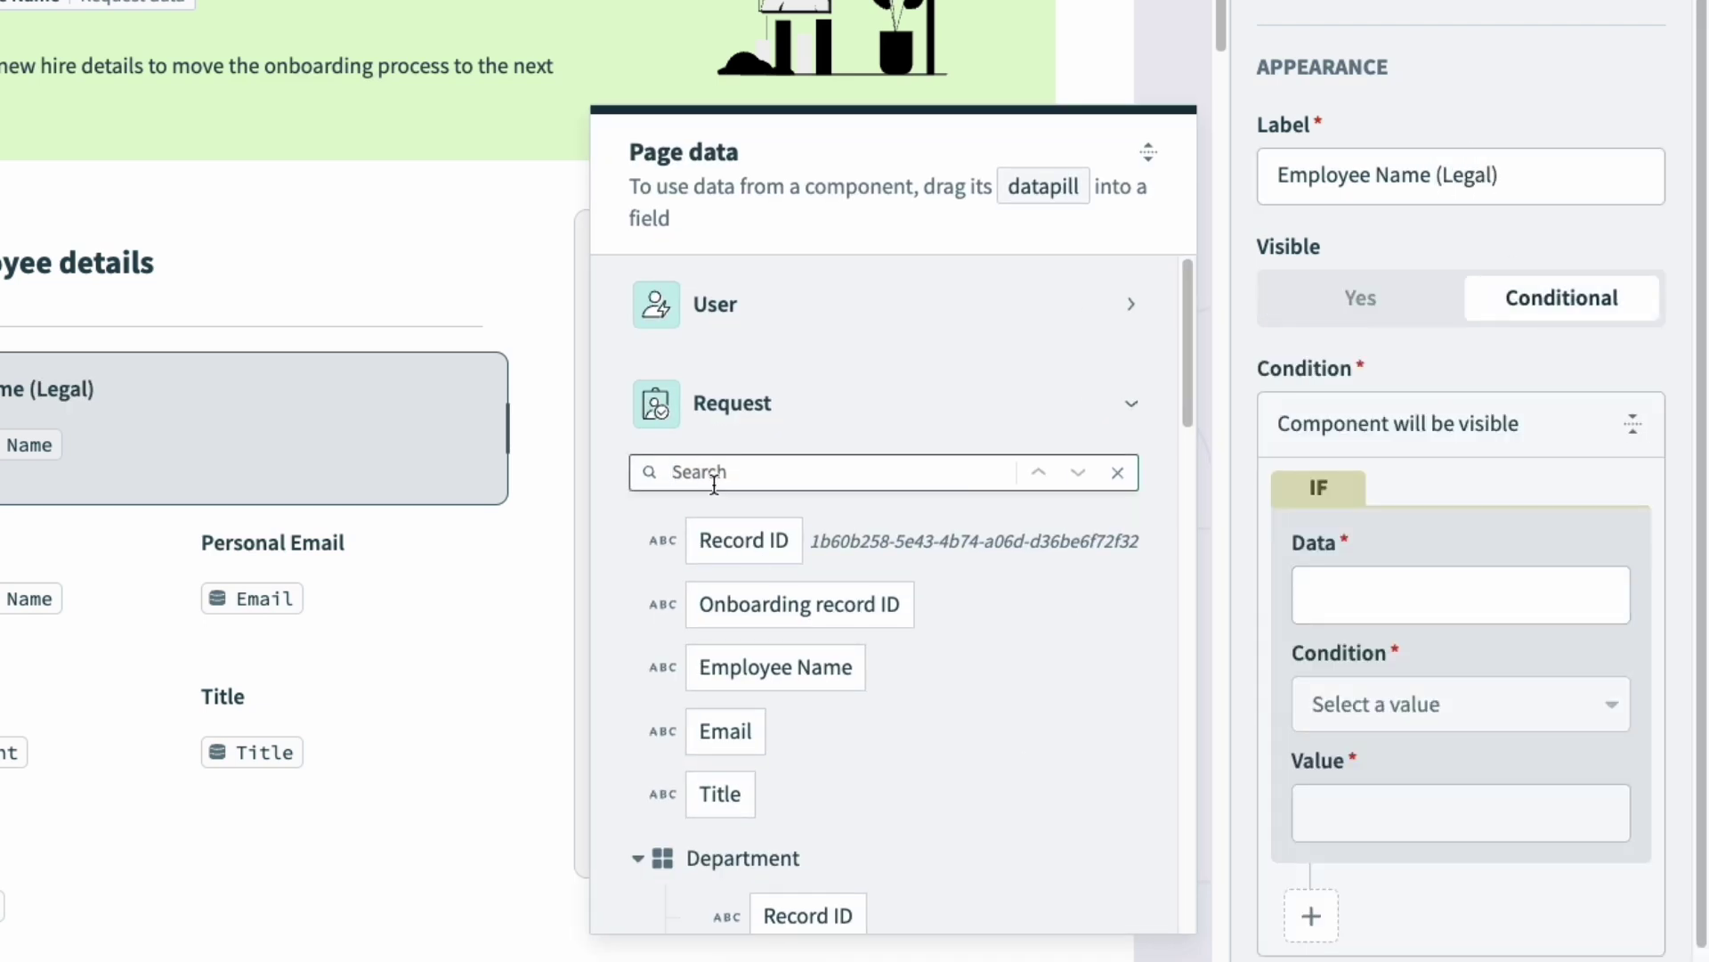
type("prehire")
left_click_drag(868, 664, 1460, 595)
left_click(1362, 713)
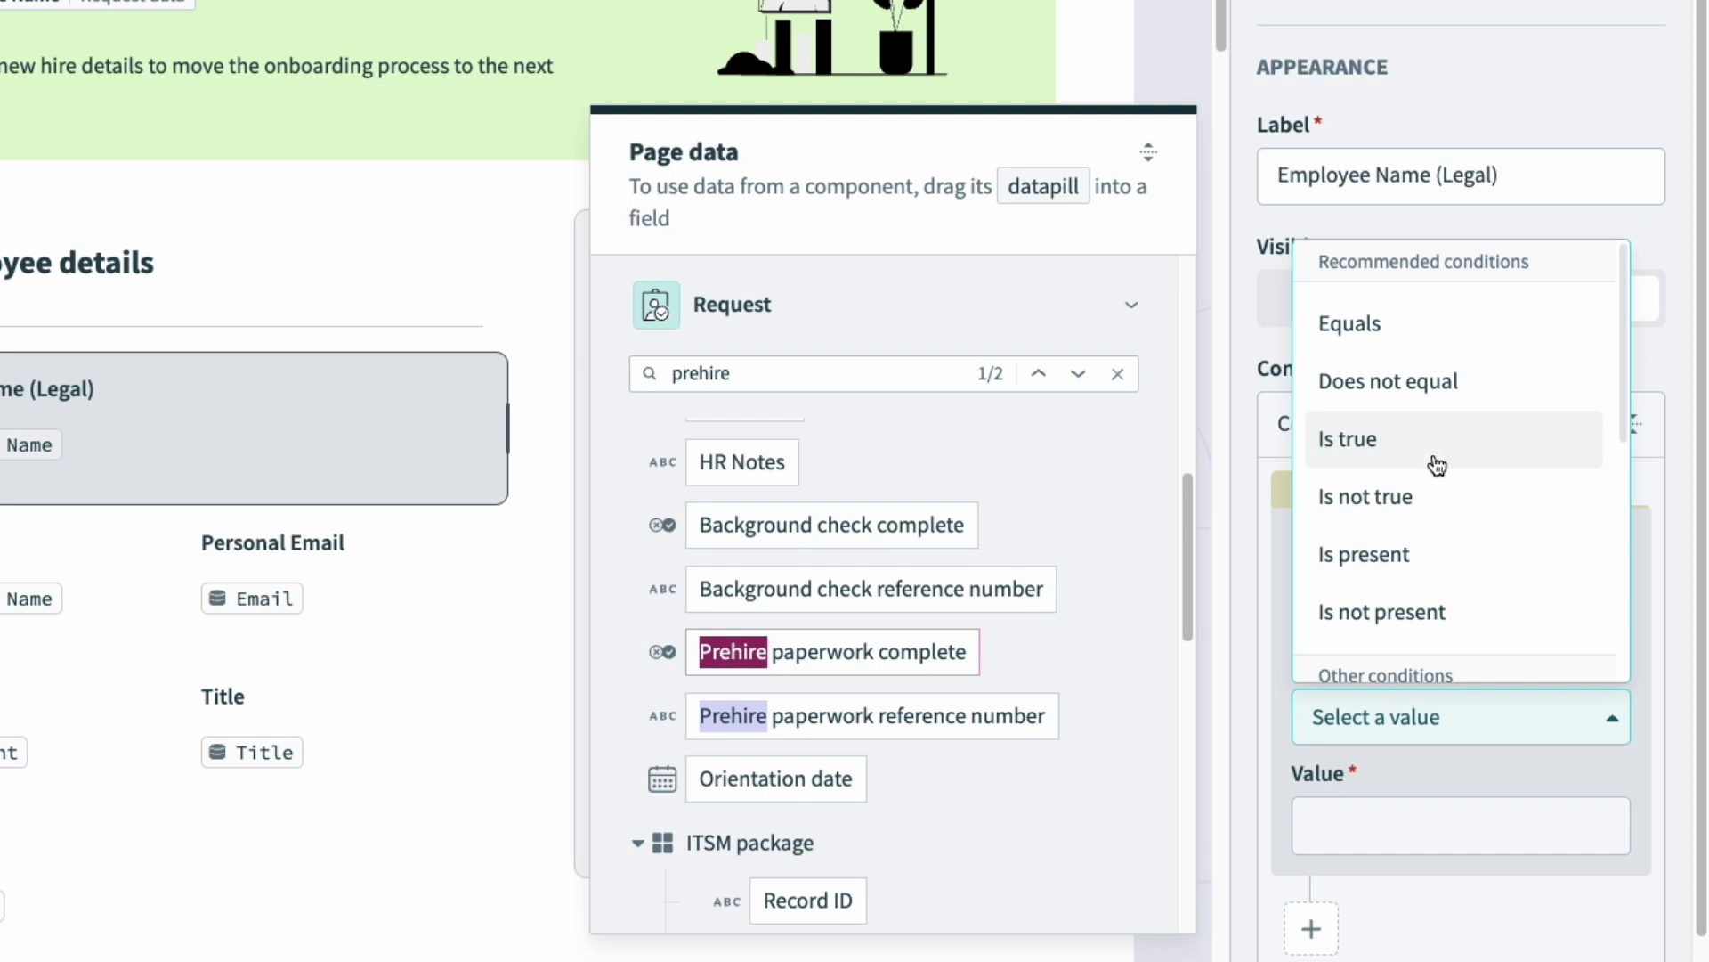
left_click(1435, 460)
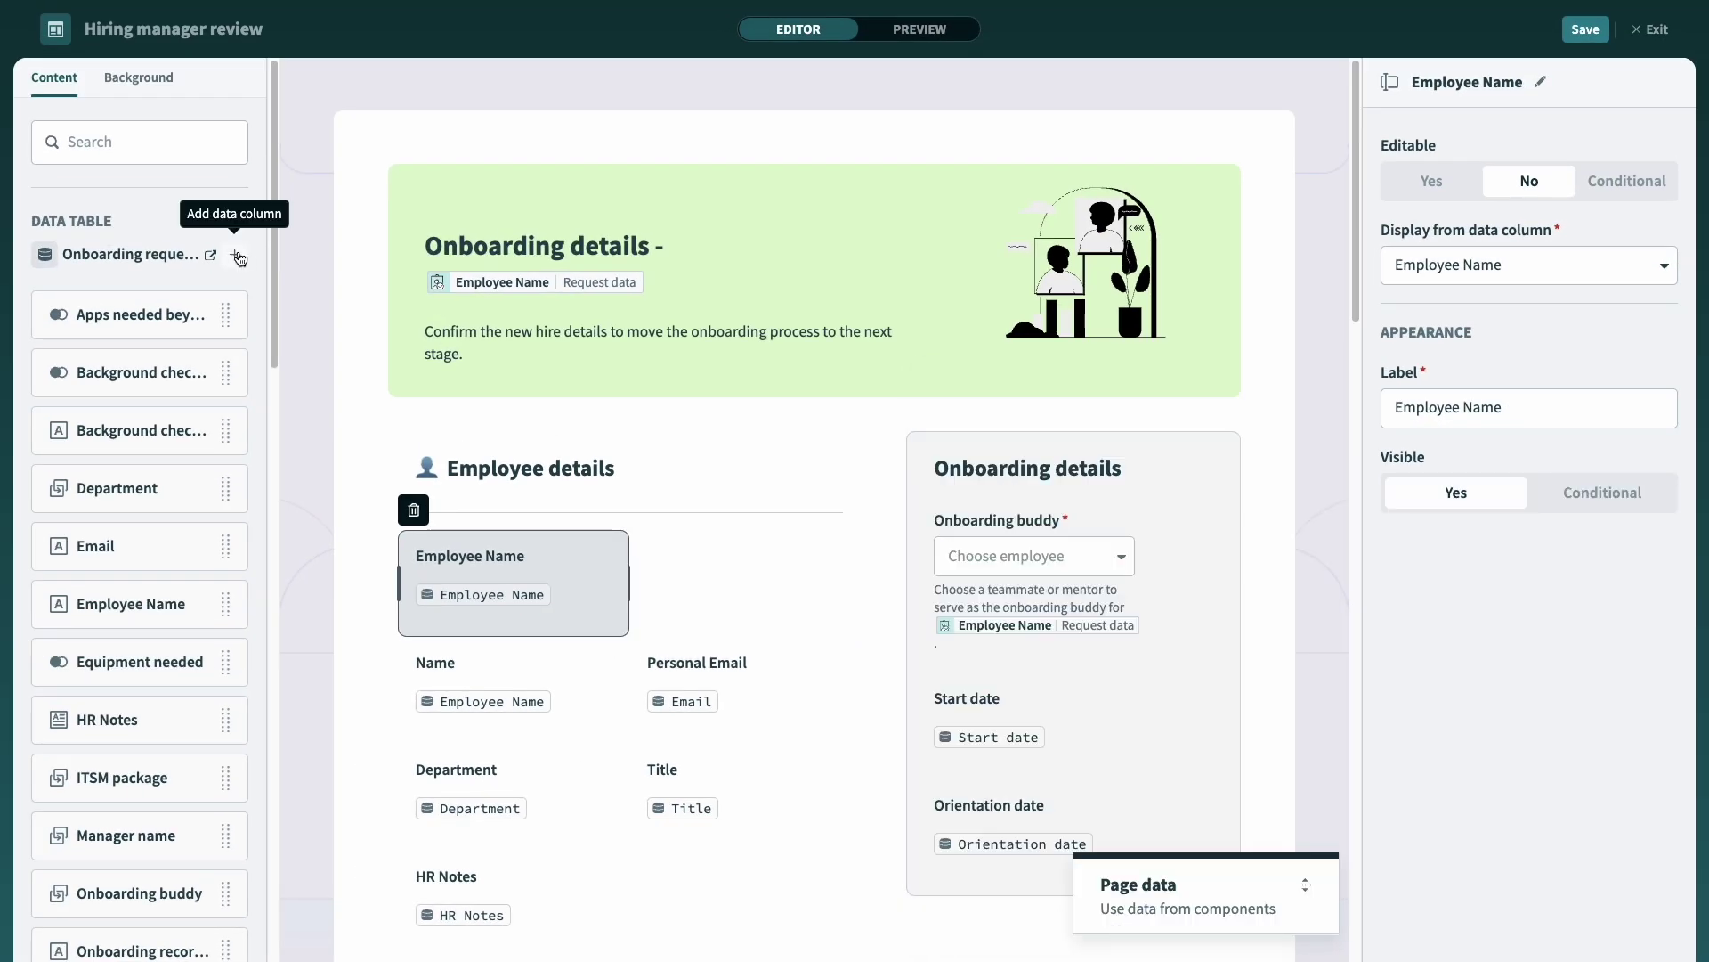
left_click(237, 255)
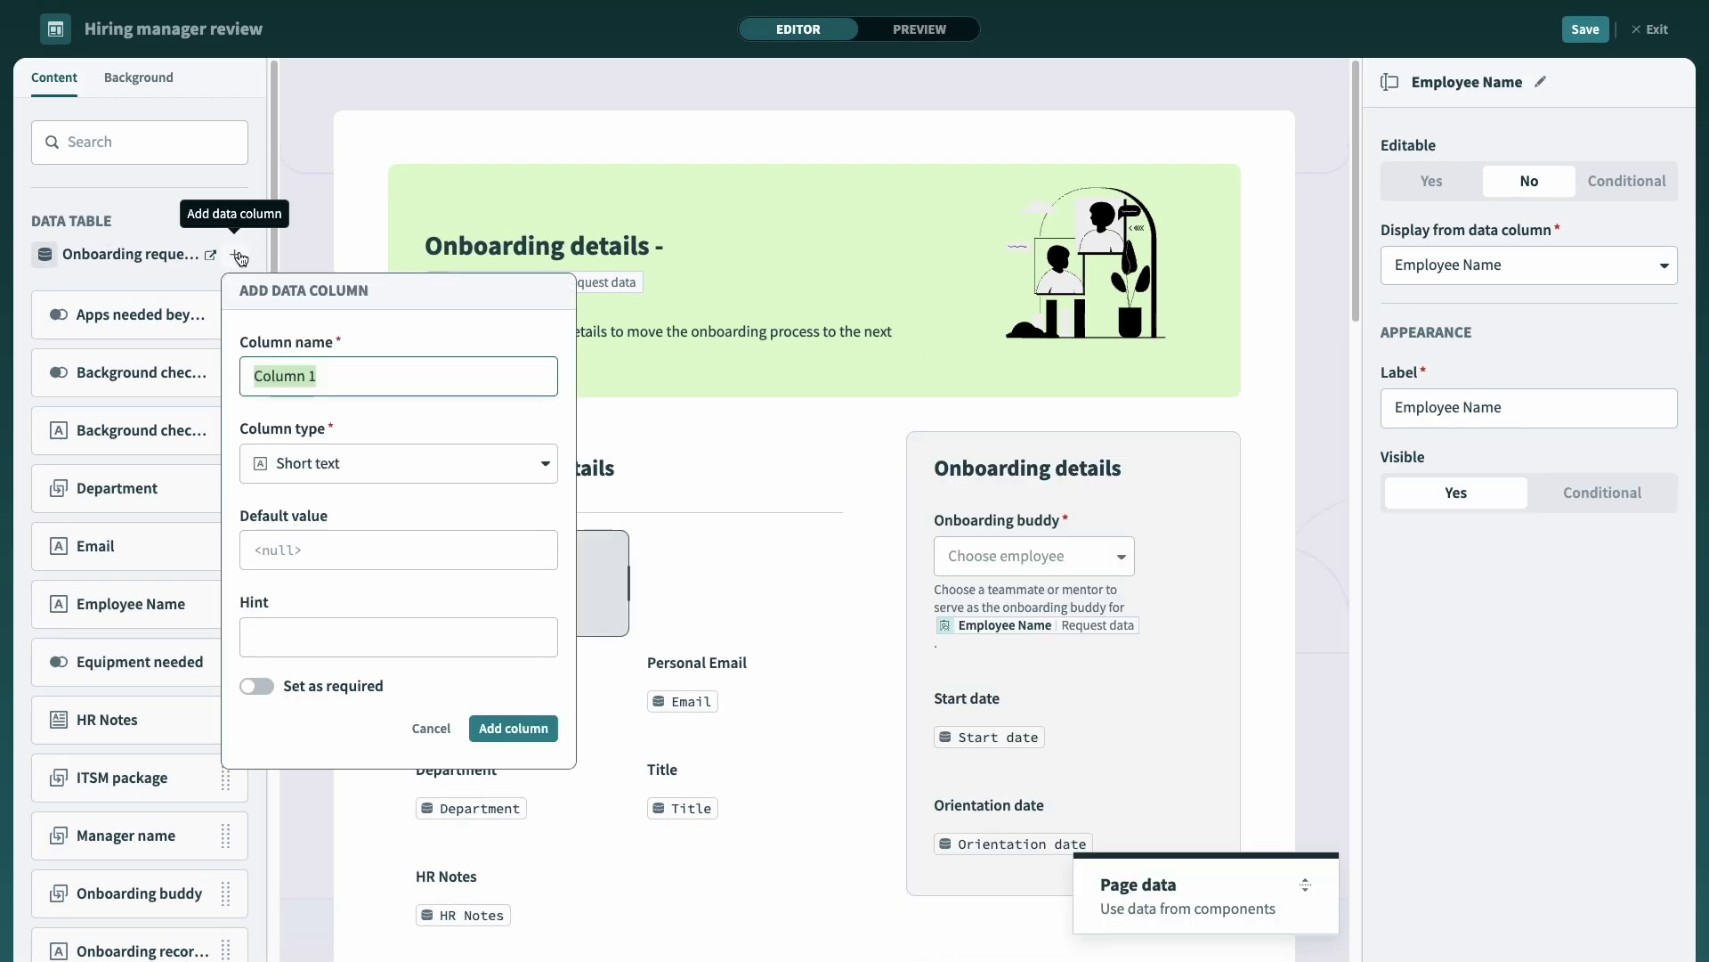
type("Home address")
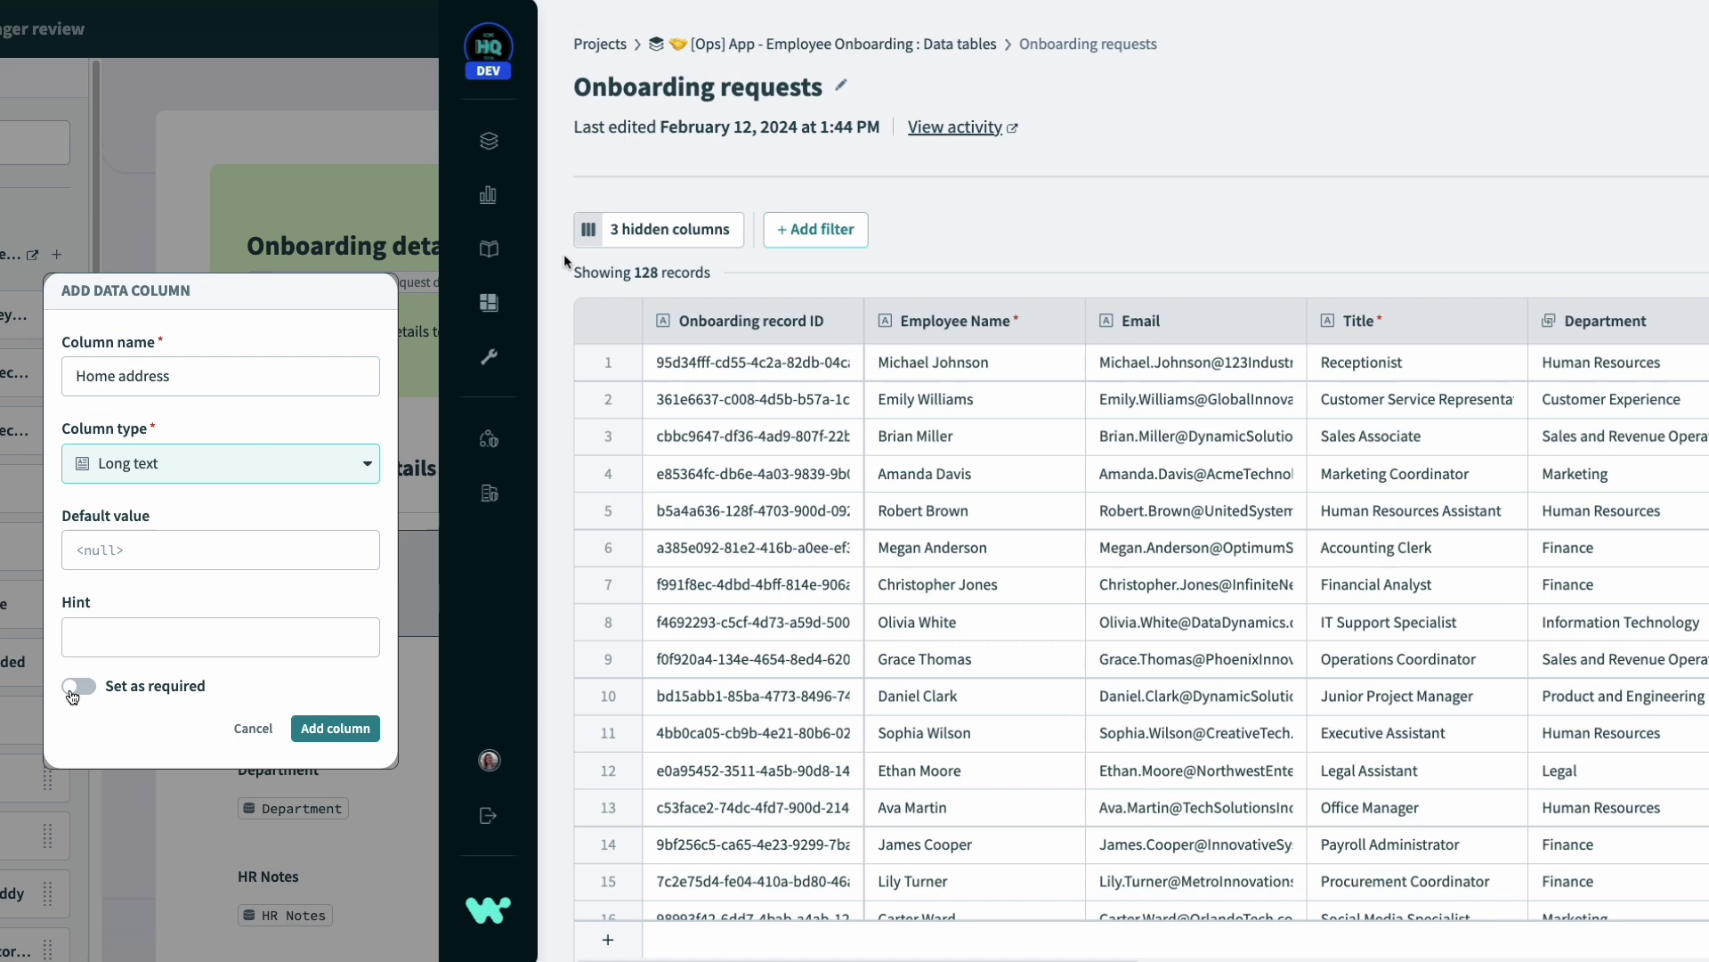
left_click(72, 687)
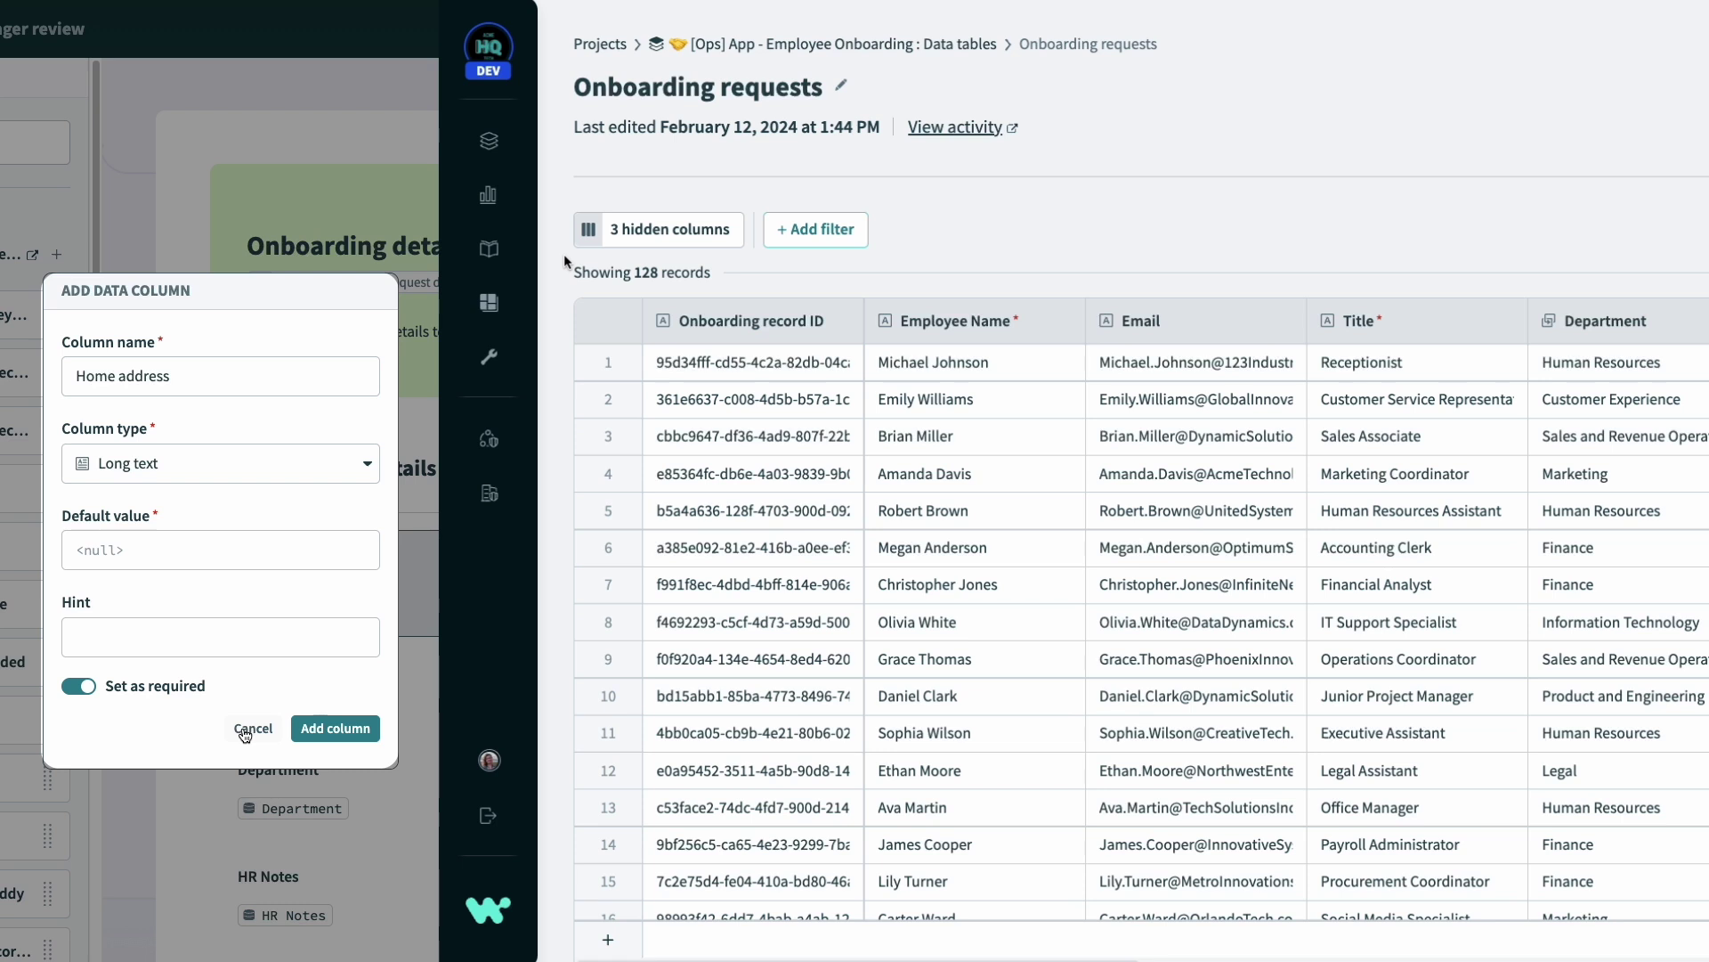
left_click(245, 730)
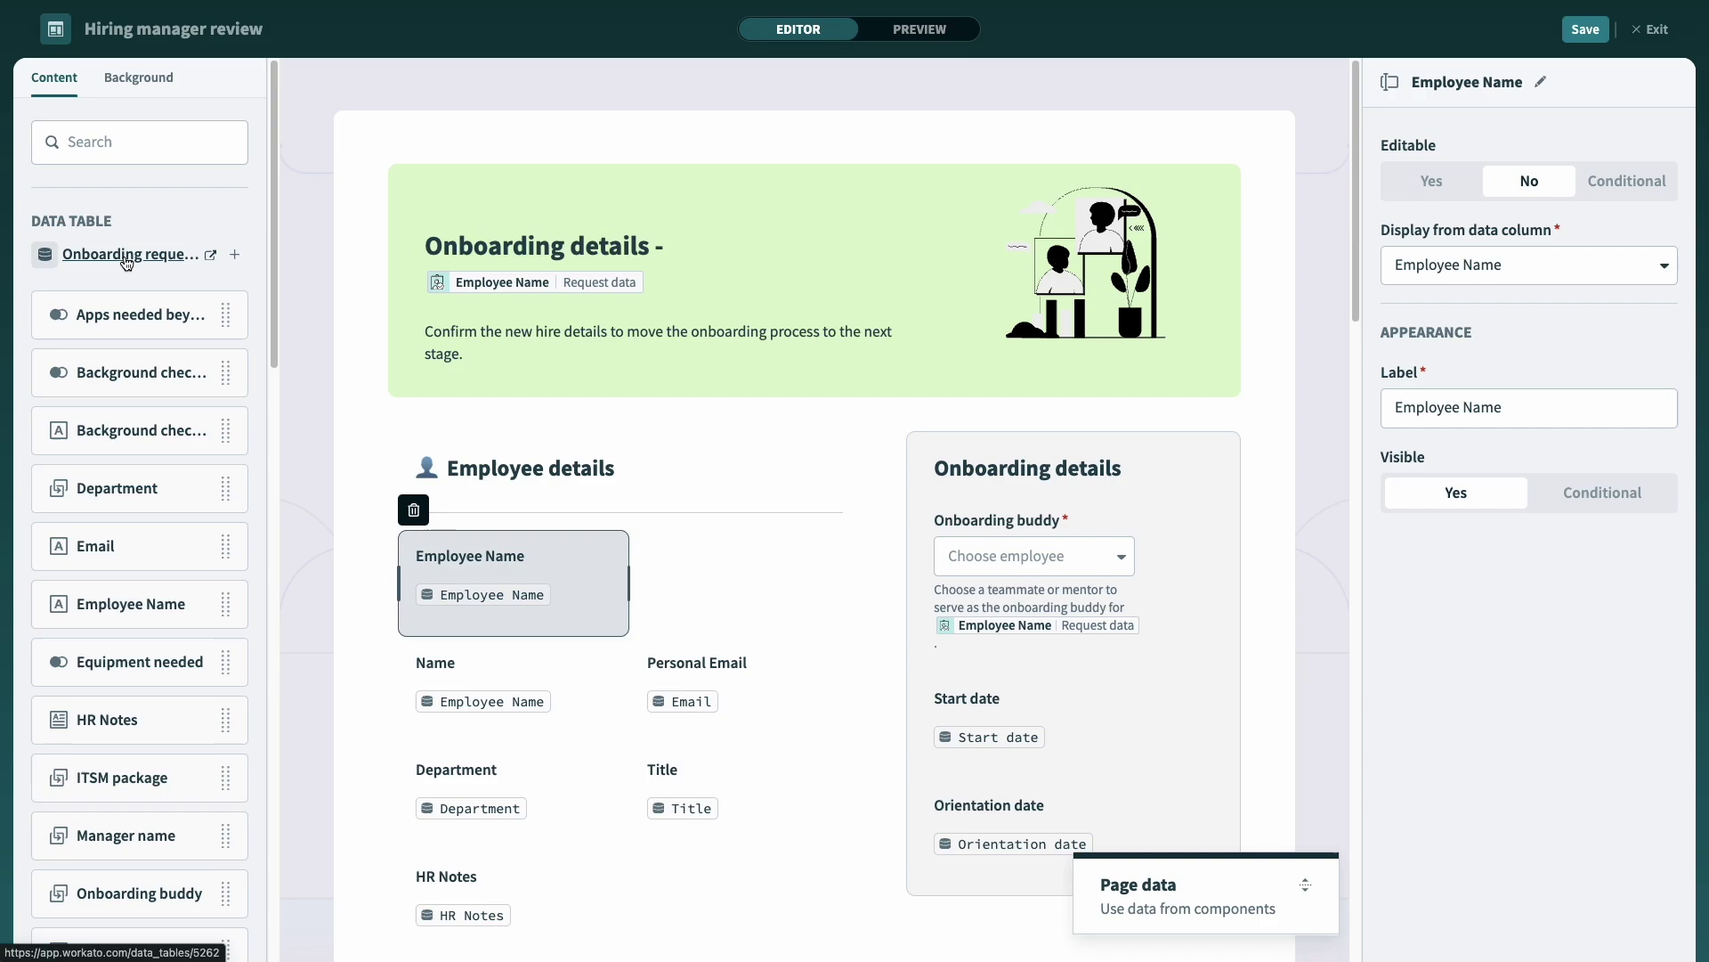
Step: Filter the Onboarding requests table to records whose Employee Name equals the new hire's name
left_click(127, 258)
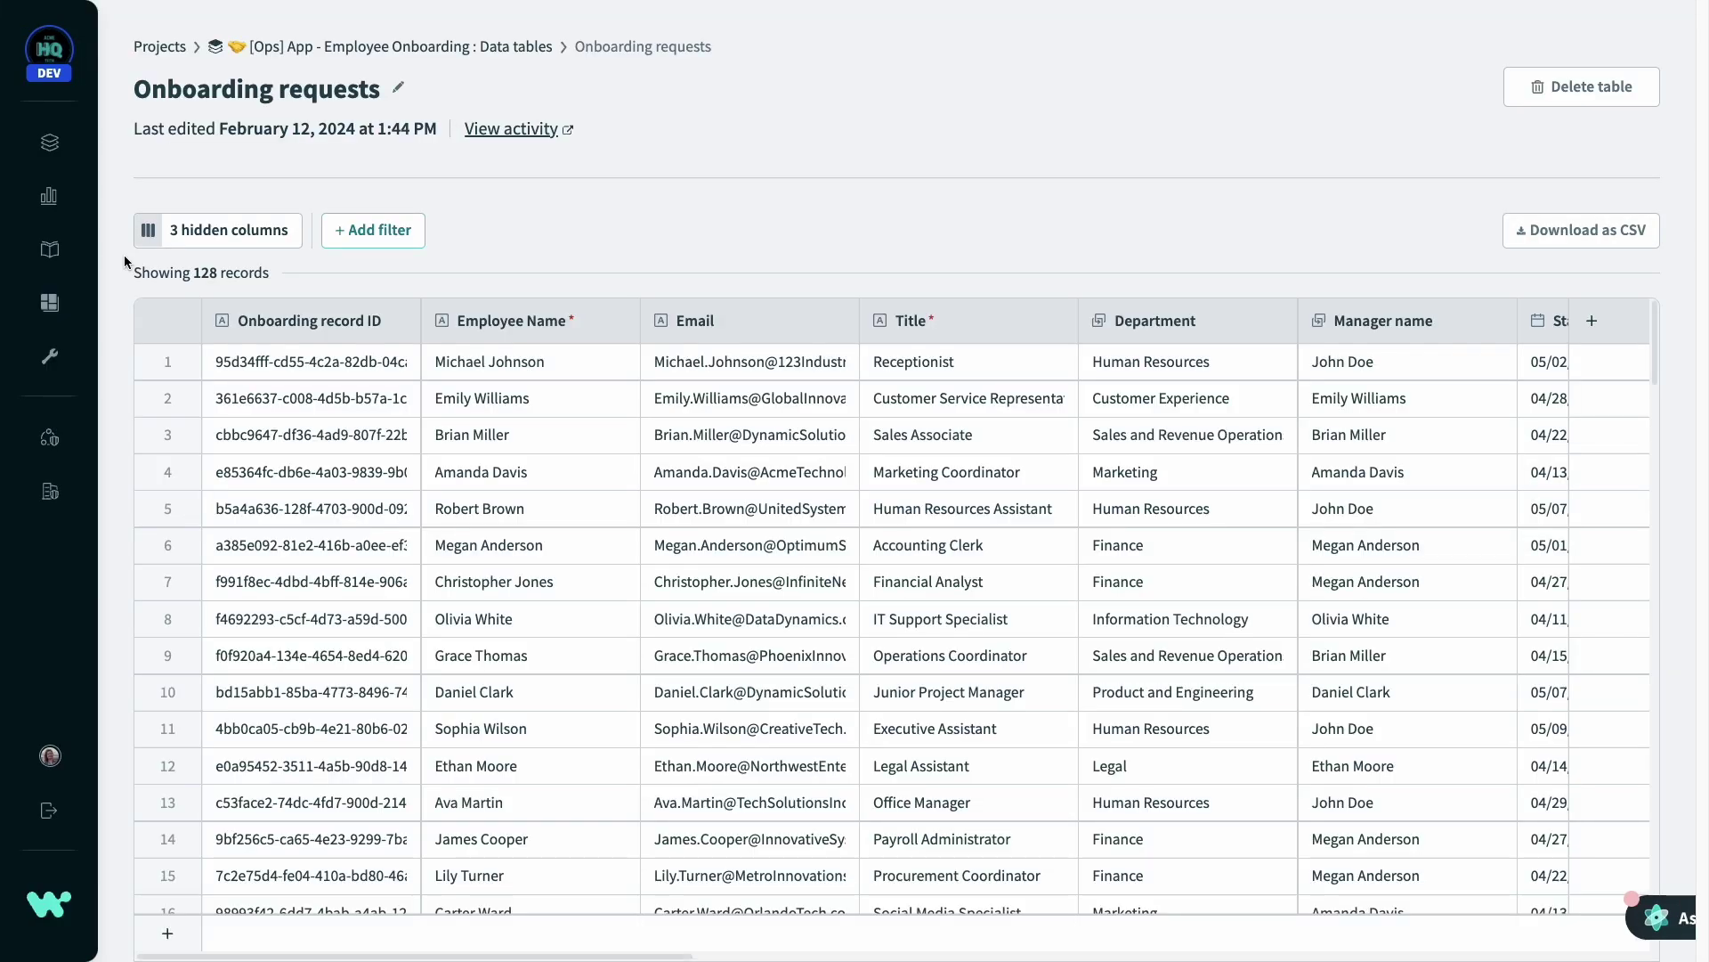
left_click(339, 246)
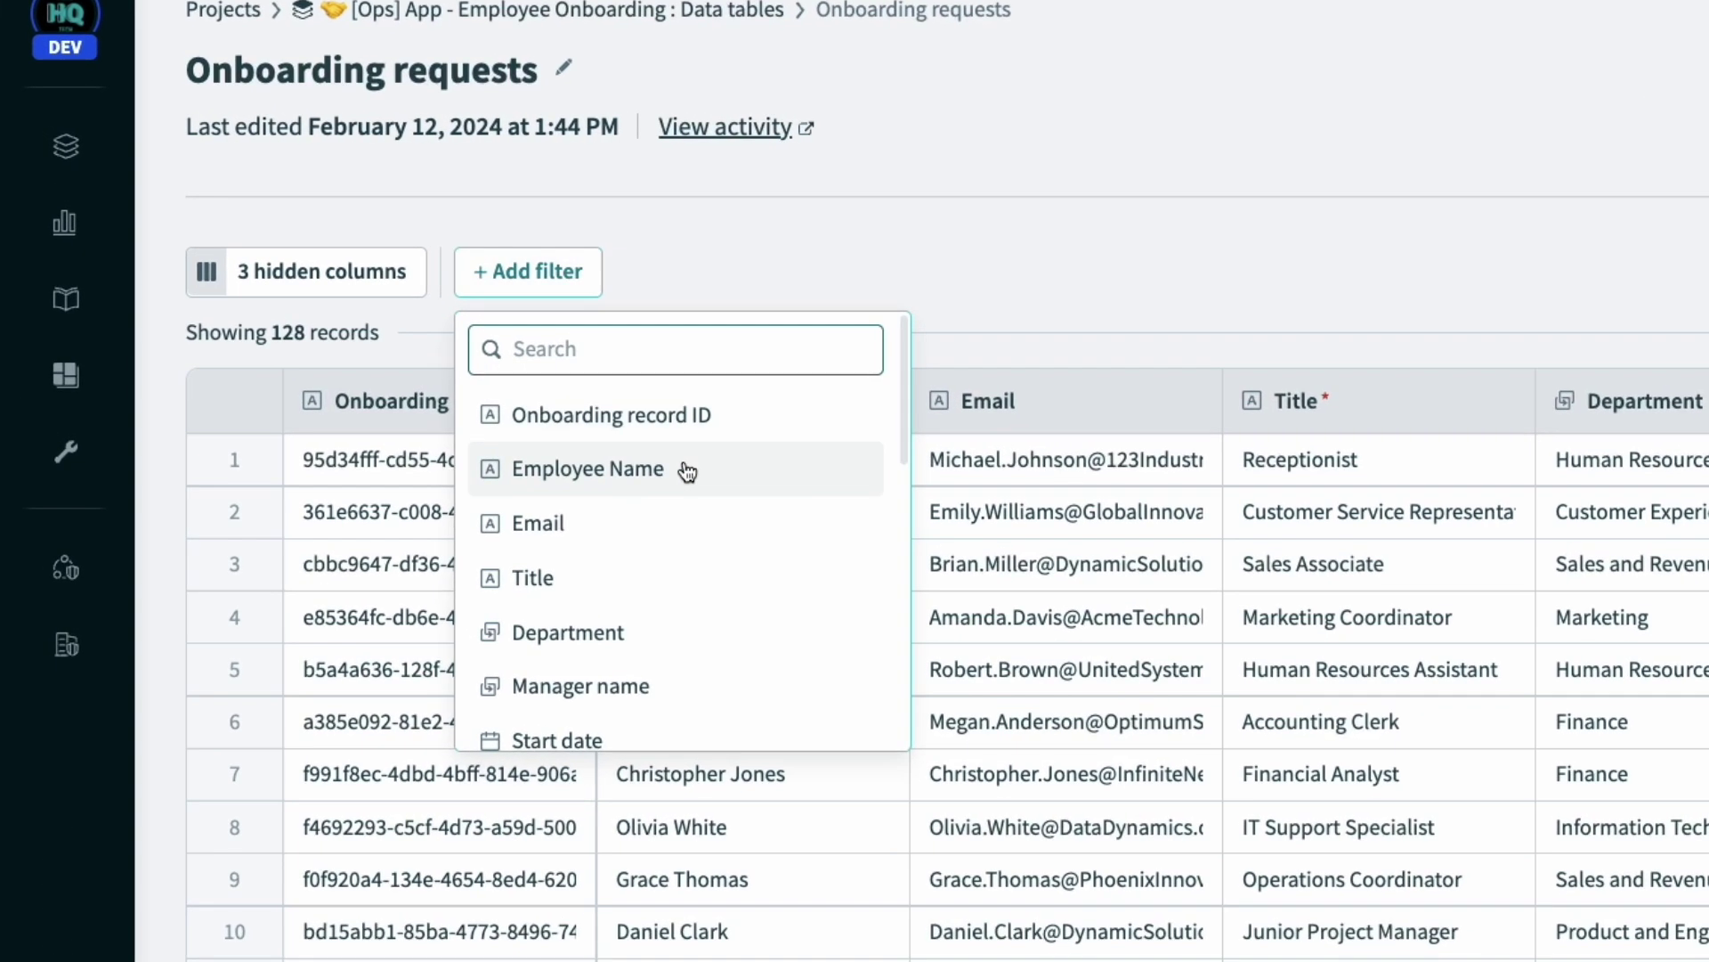
left_click(405, 370)
left_click(811, 356)
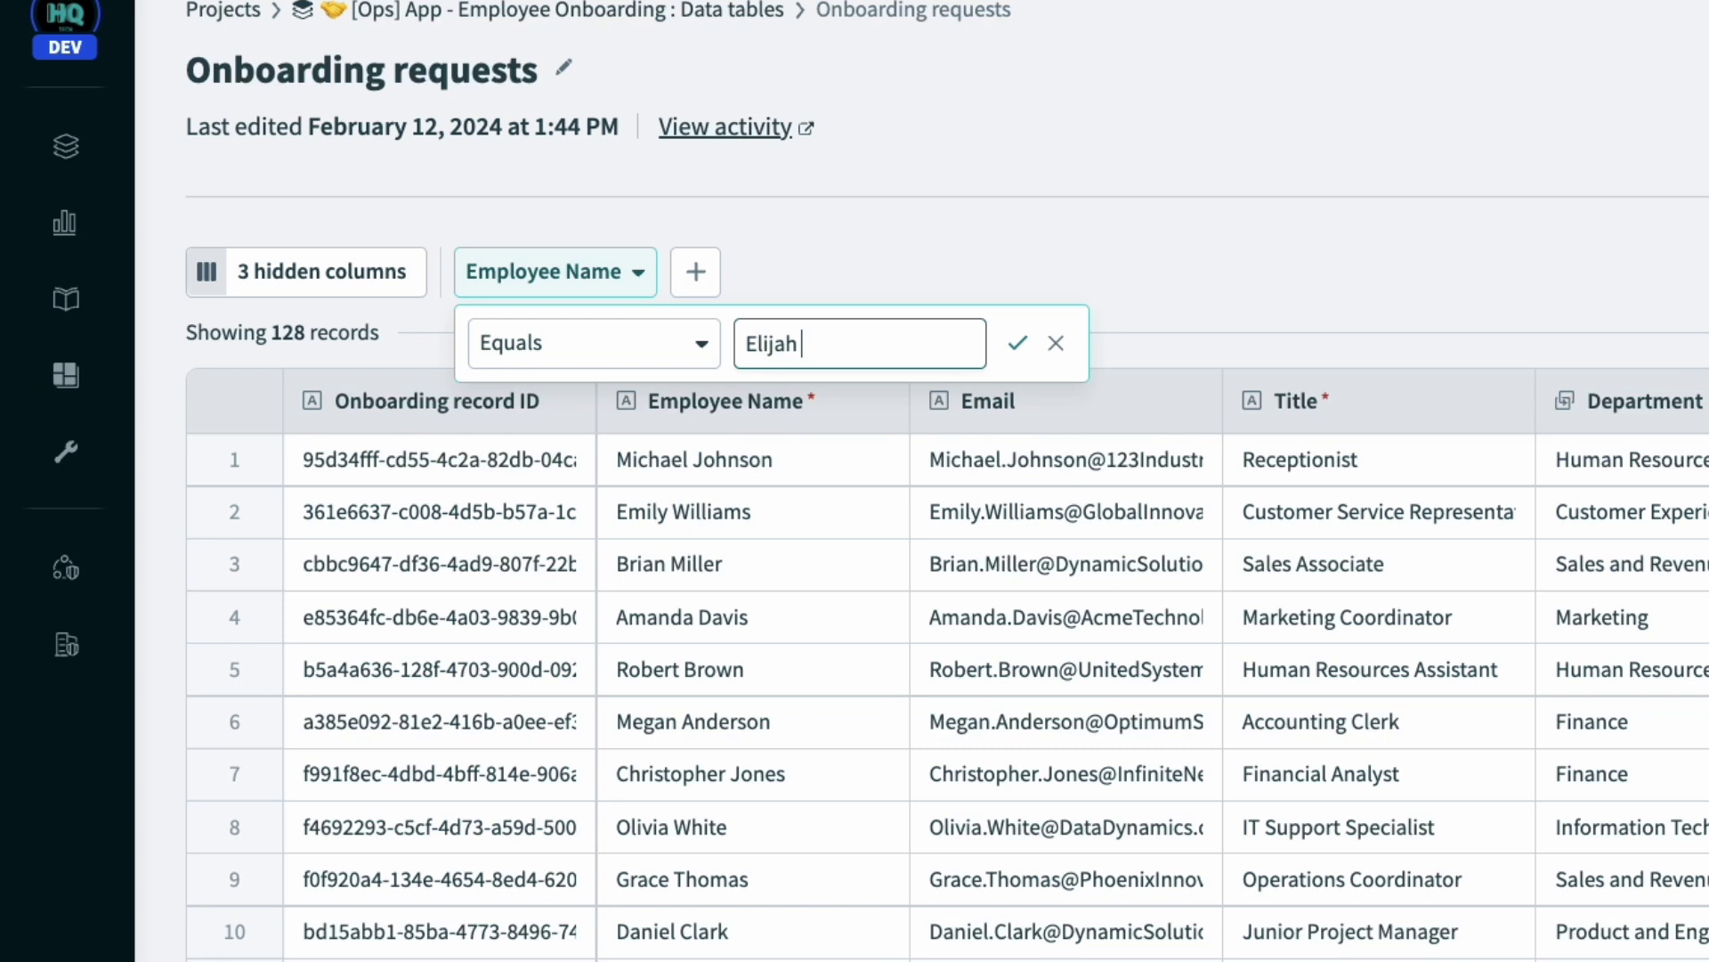
left_click(1023, 333)
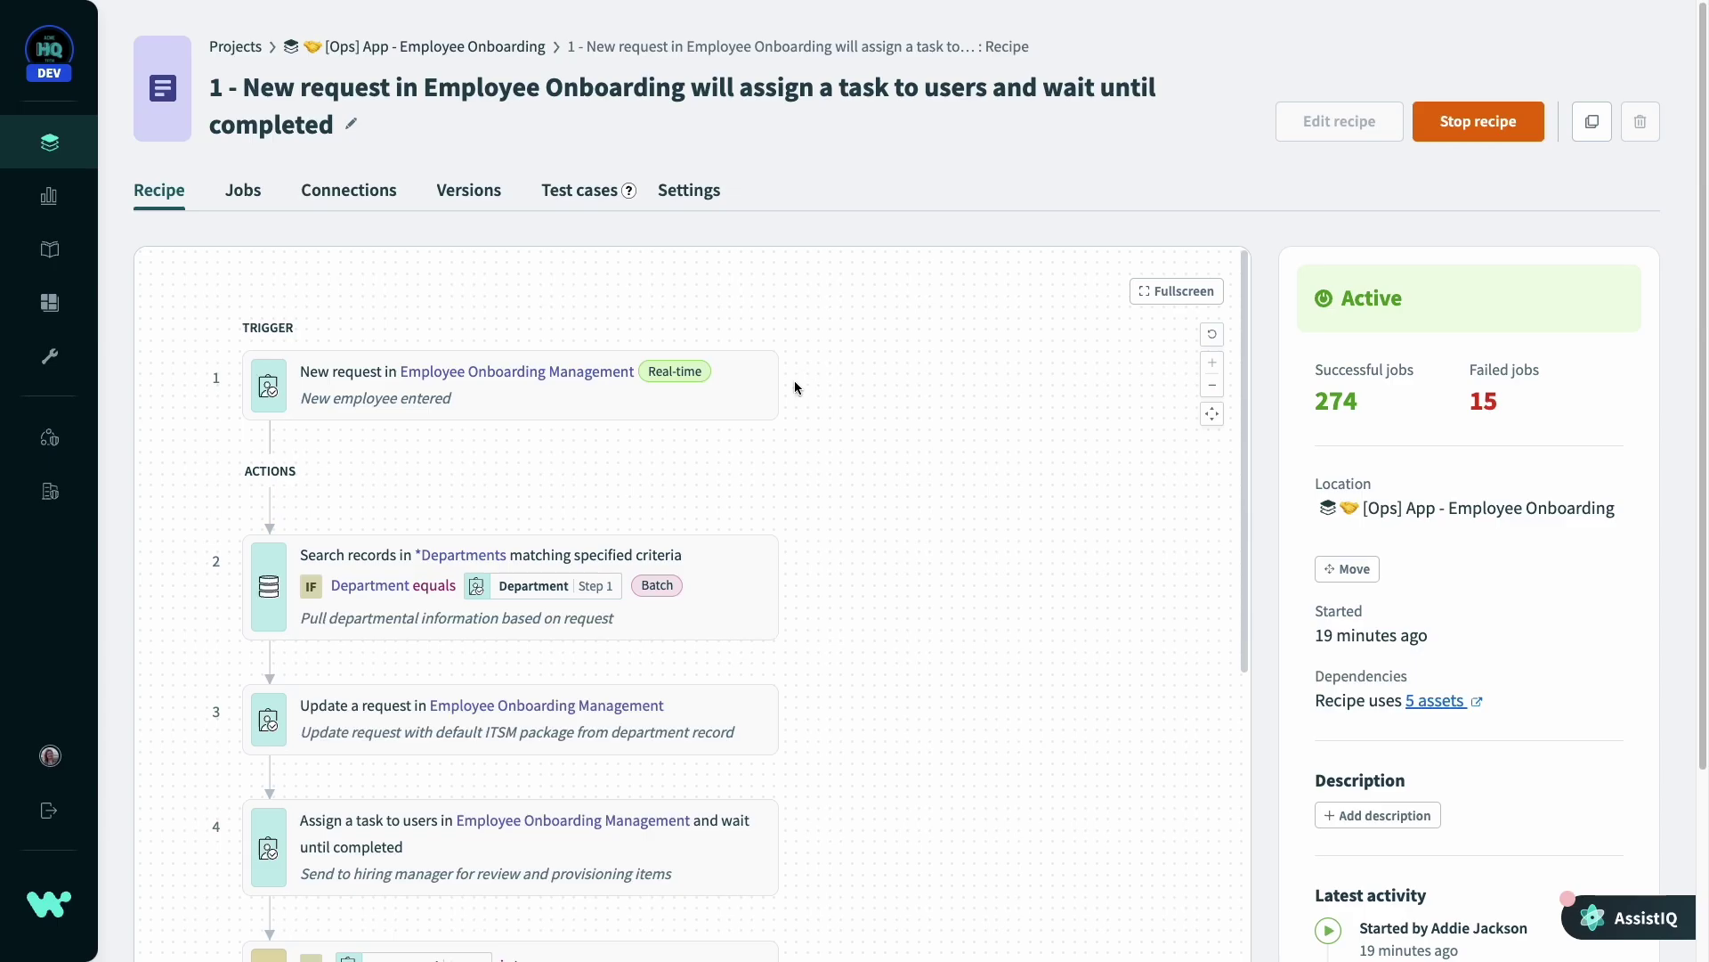
mouse_move(792, 389)
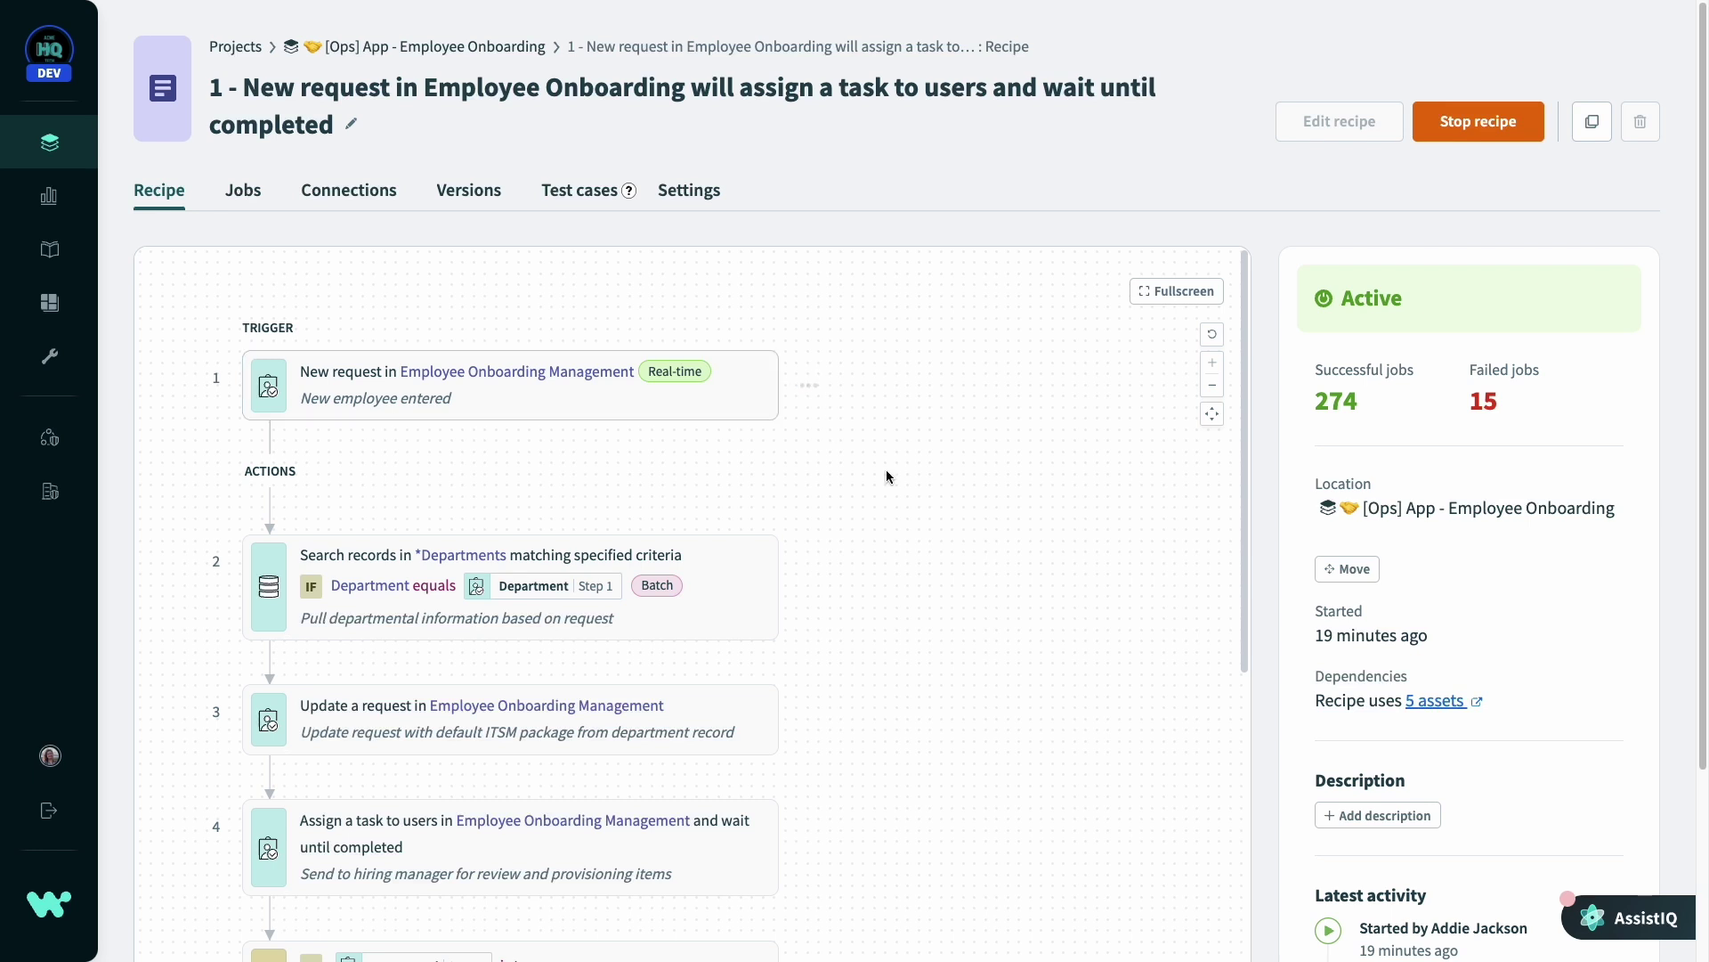
scroll(931, 580, "down", 2)
scroll(931, 580, "down", 2)
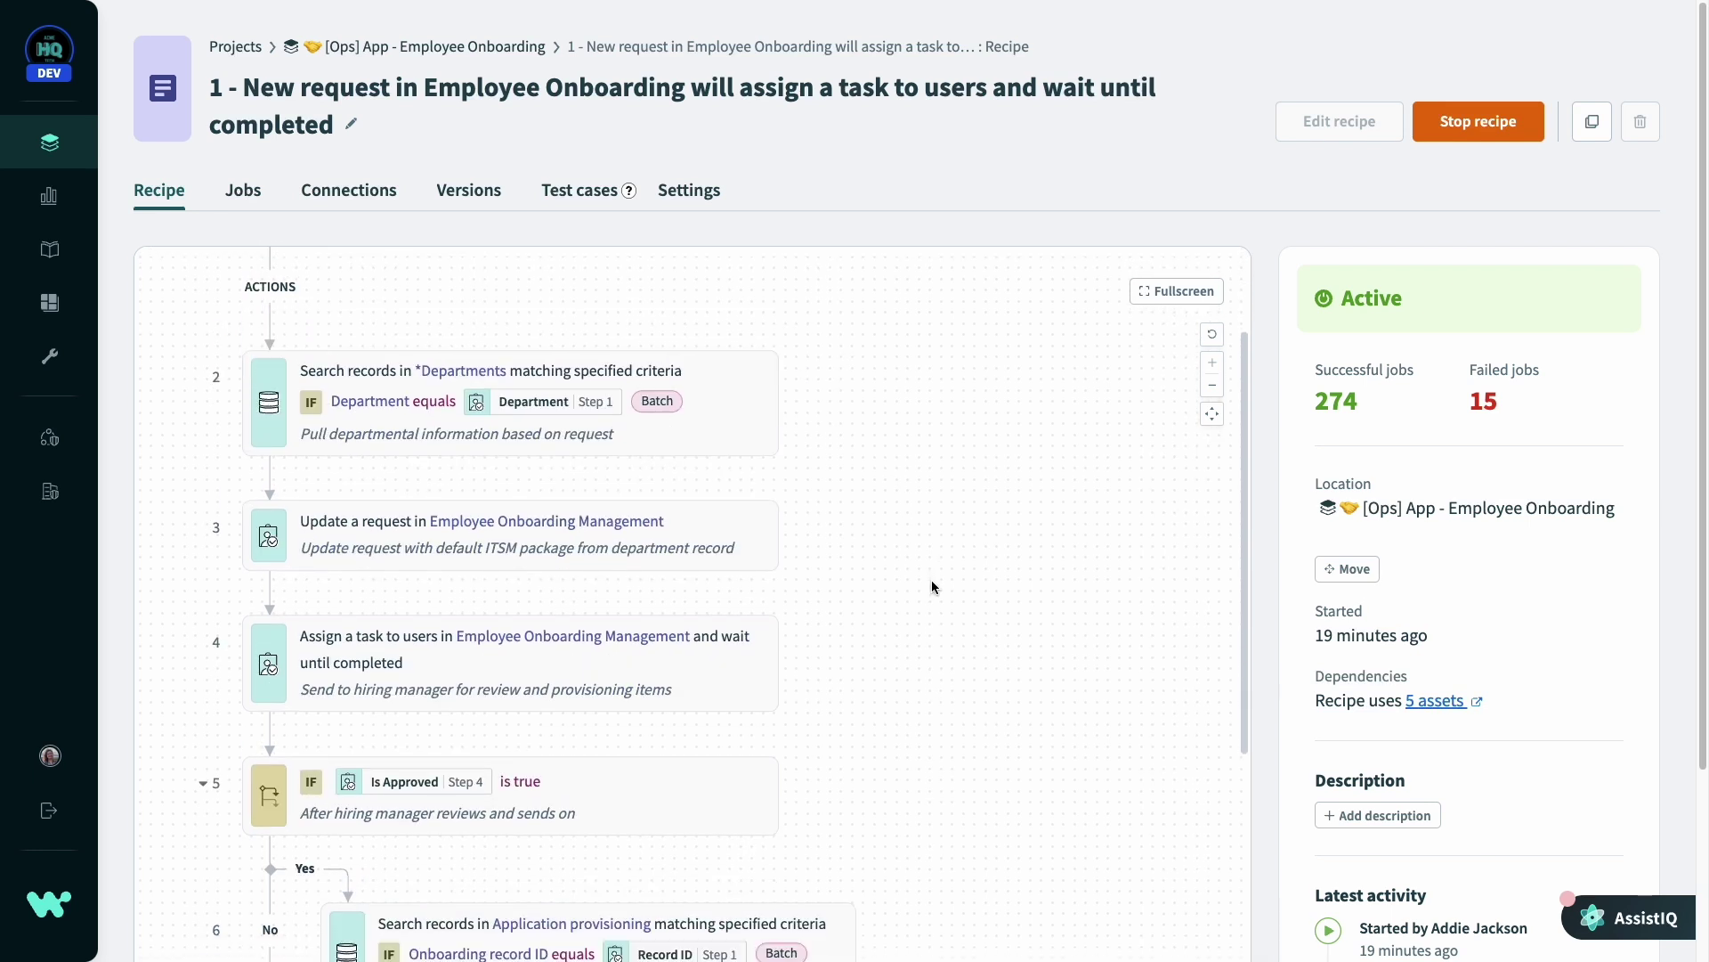
scroll(931, 580, "down", 1)
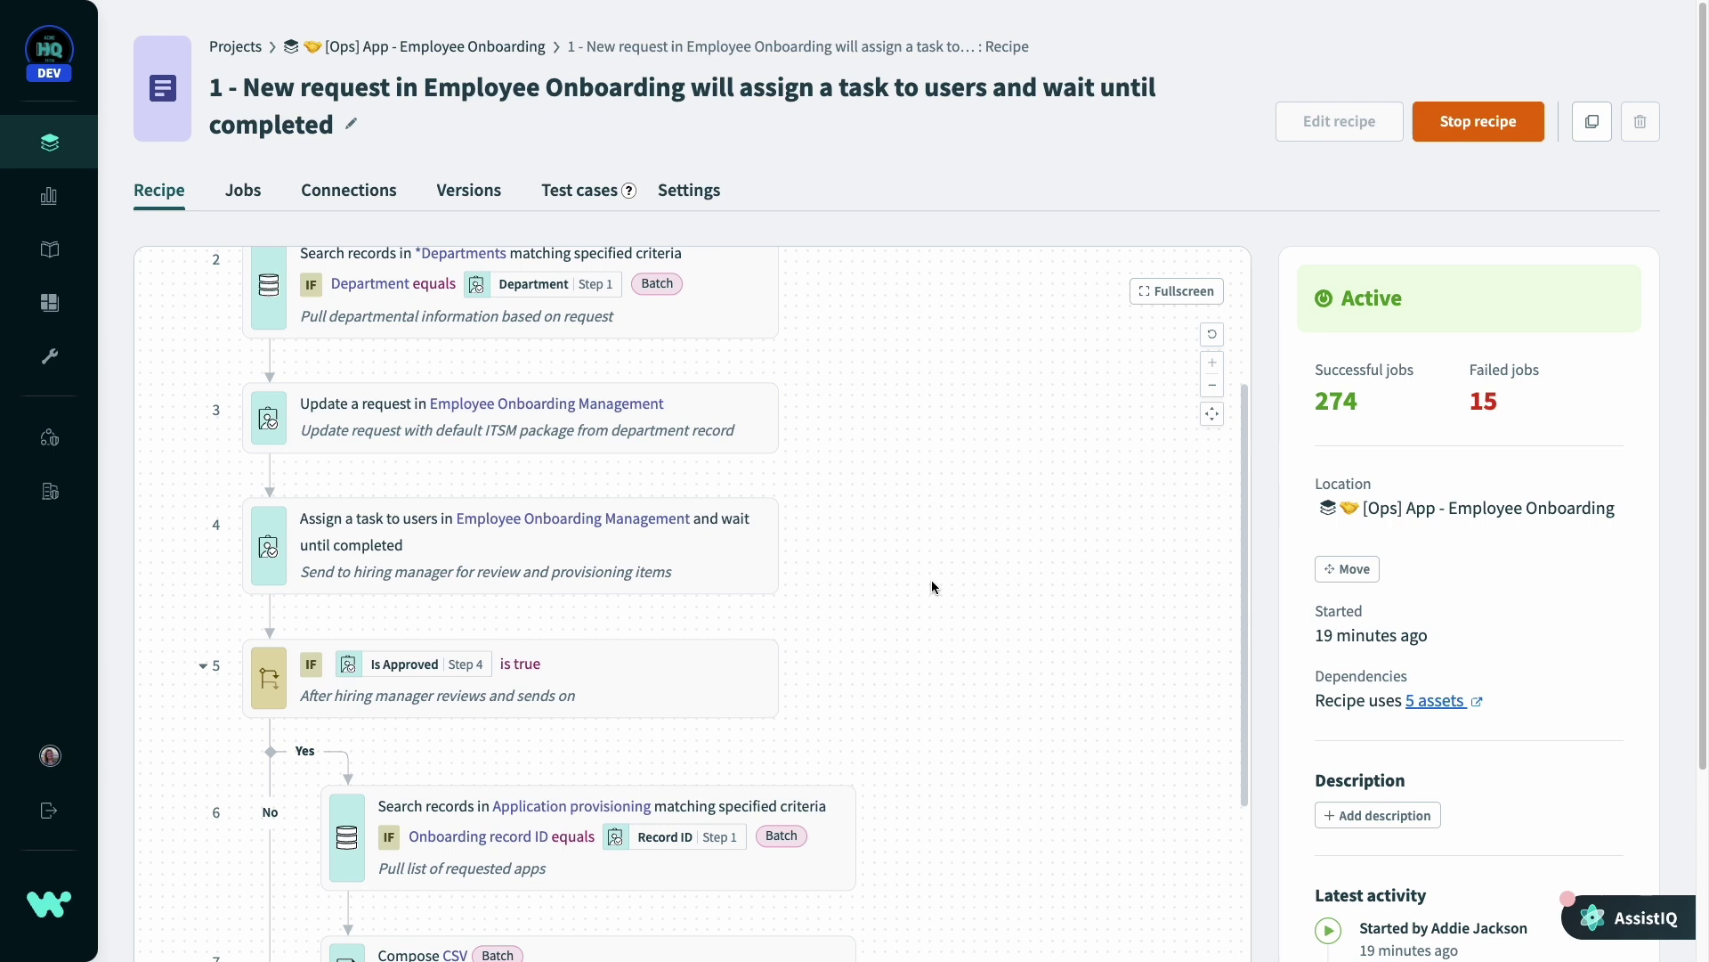
mouse_move(812, 555)
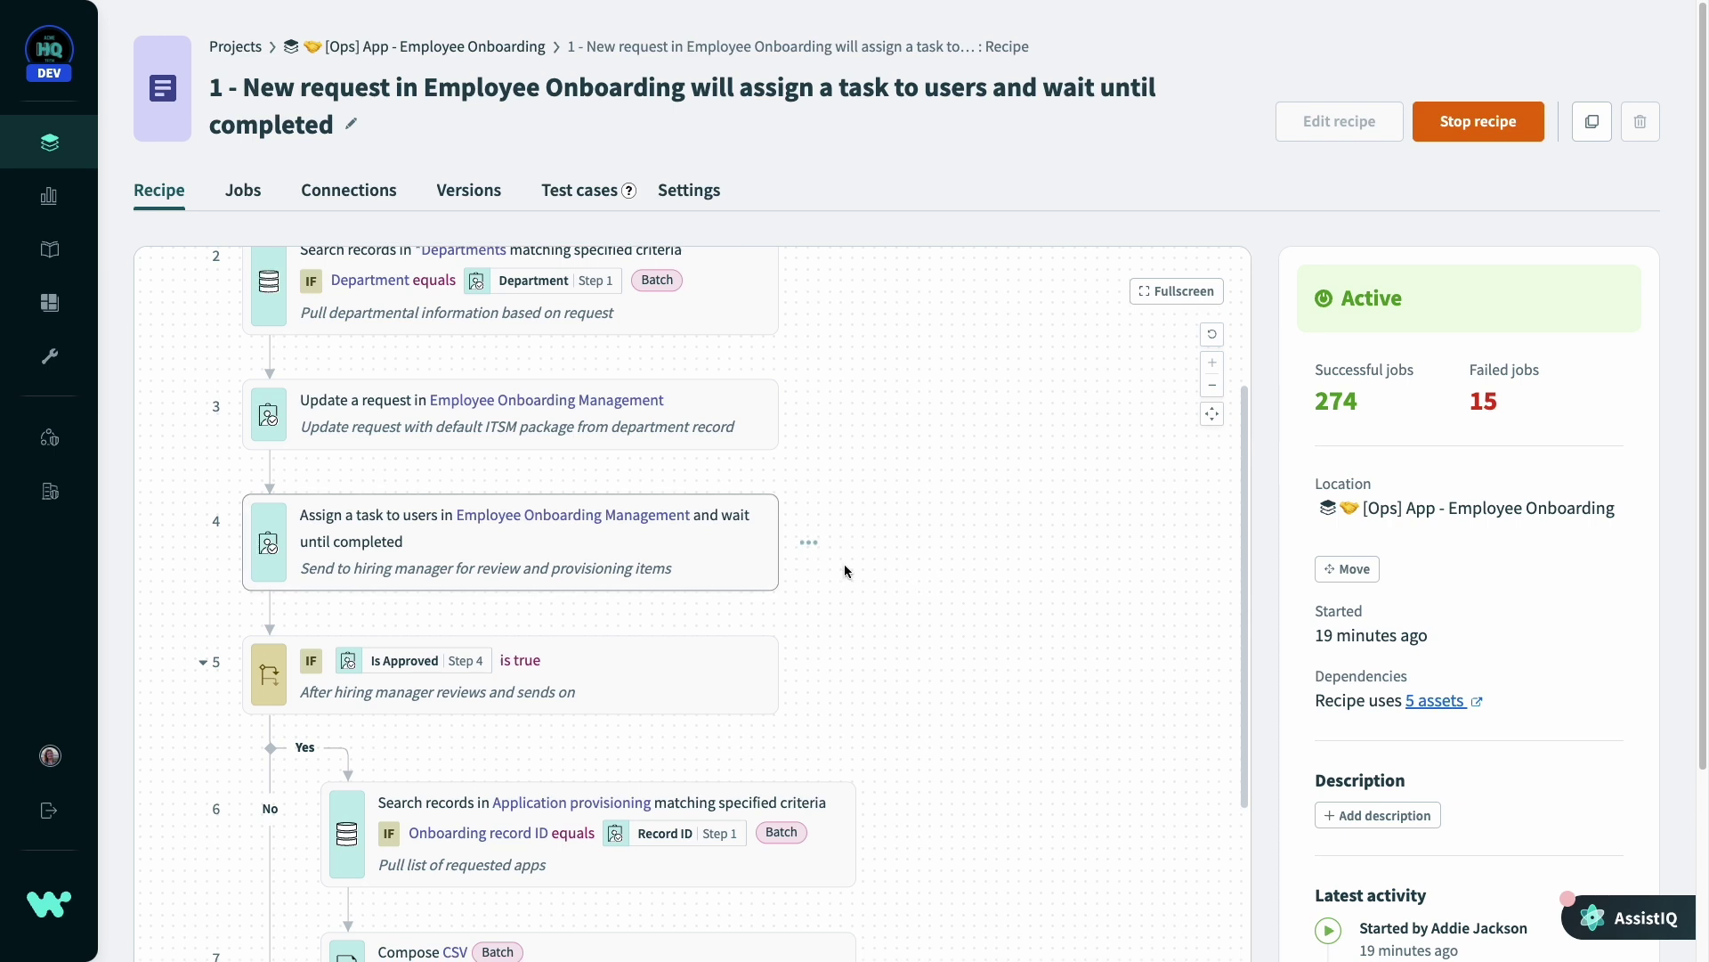
scroll(920, 618, "down", 2)
mouse_move(802, 625)
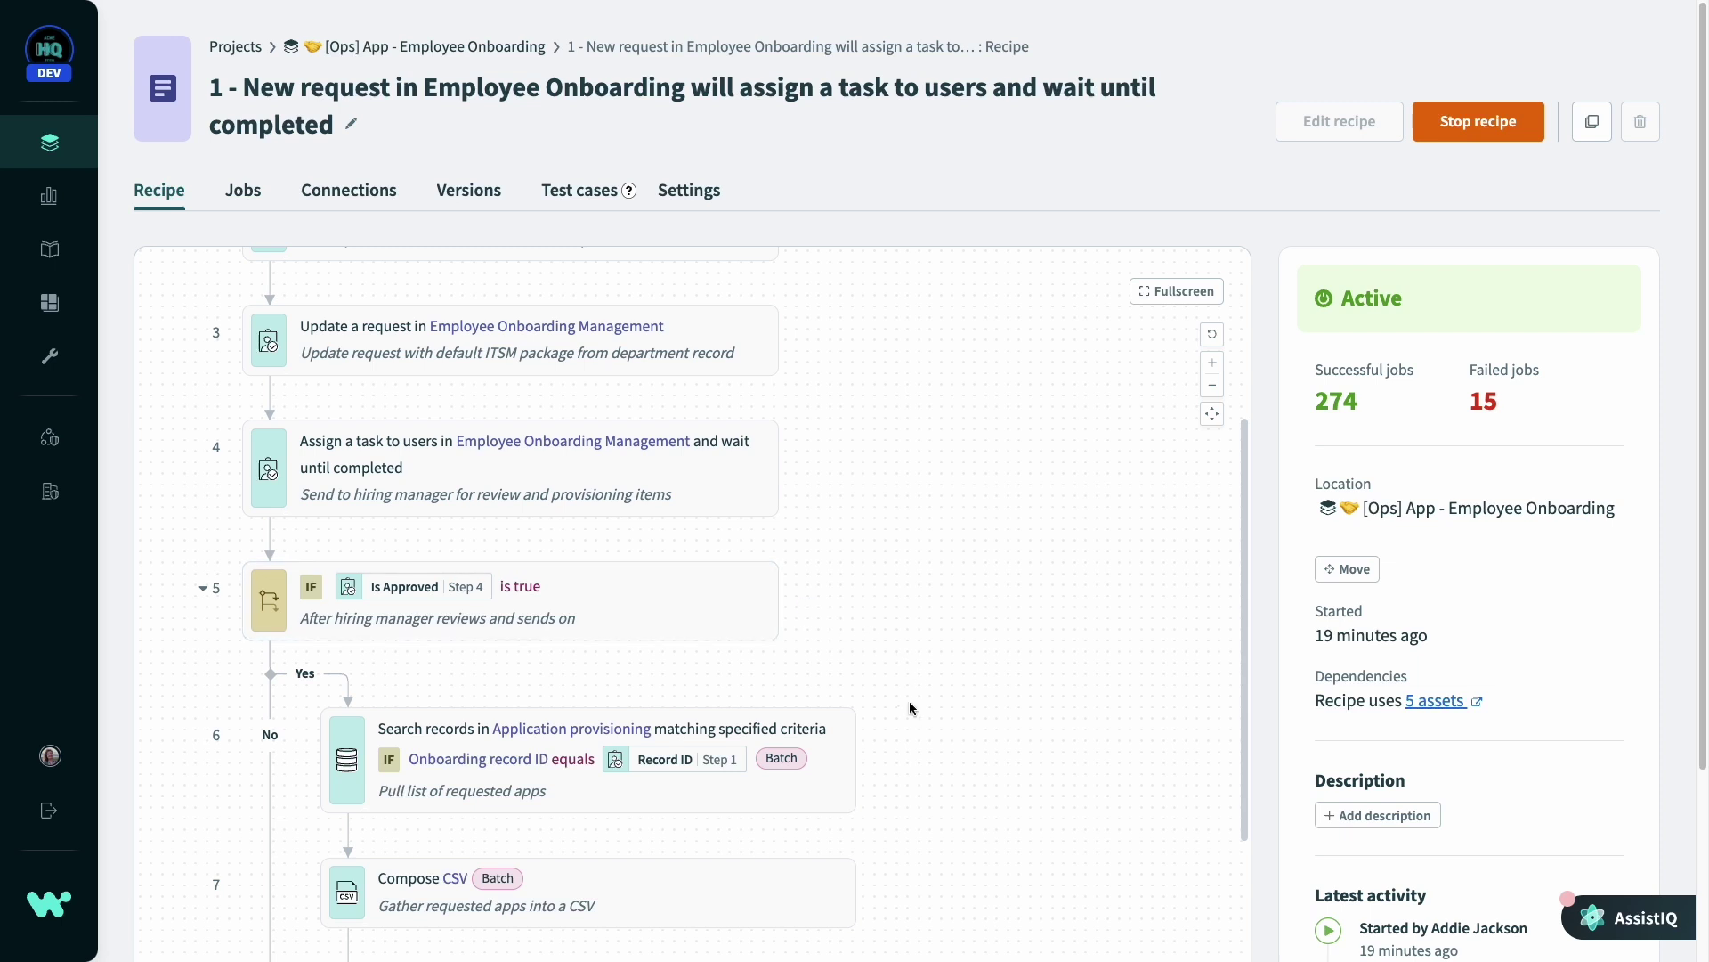
scroll(916, 724, "down", 3)
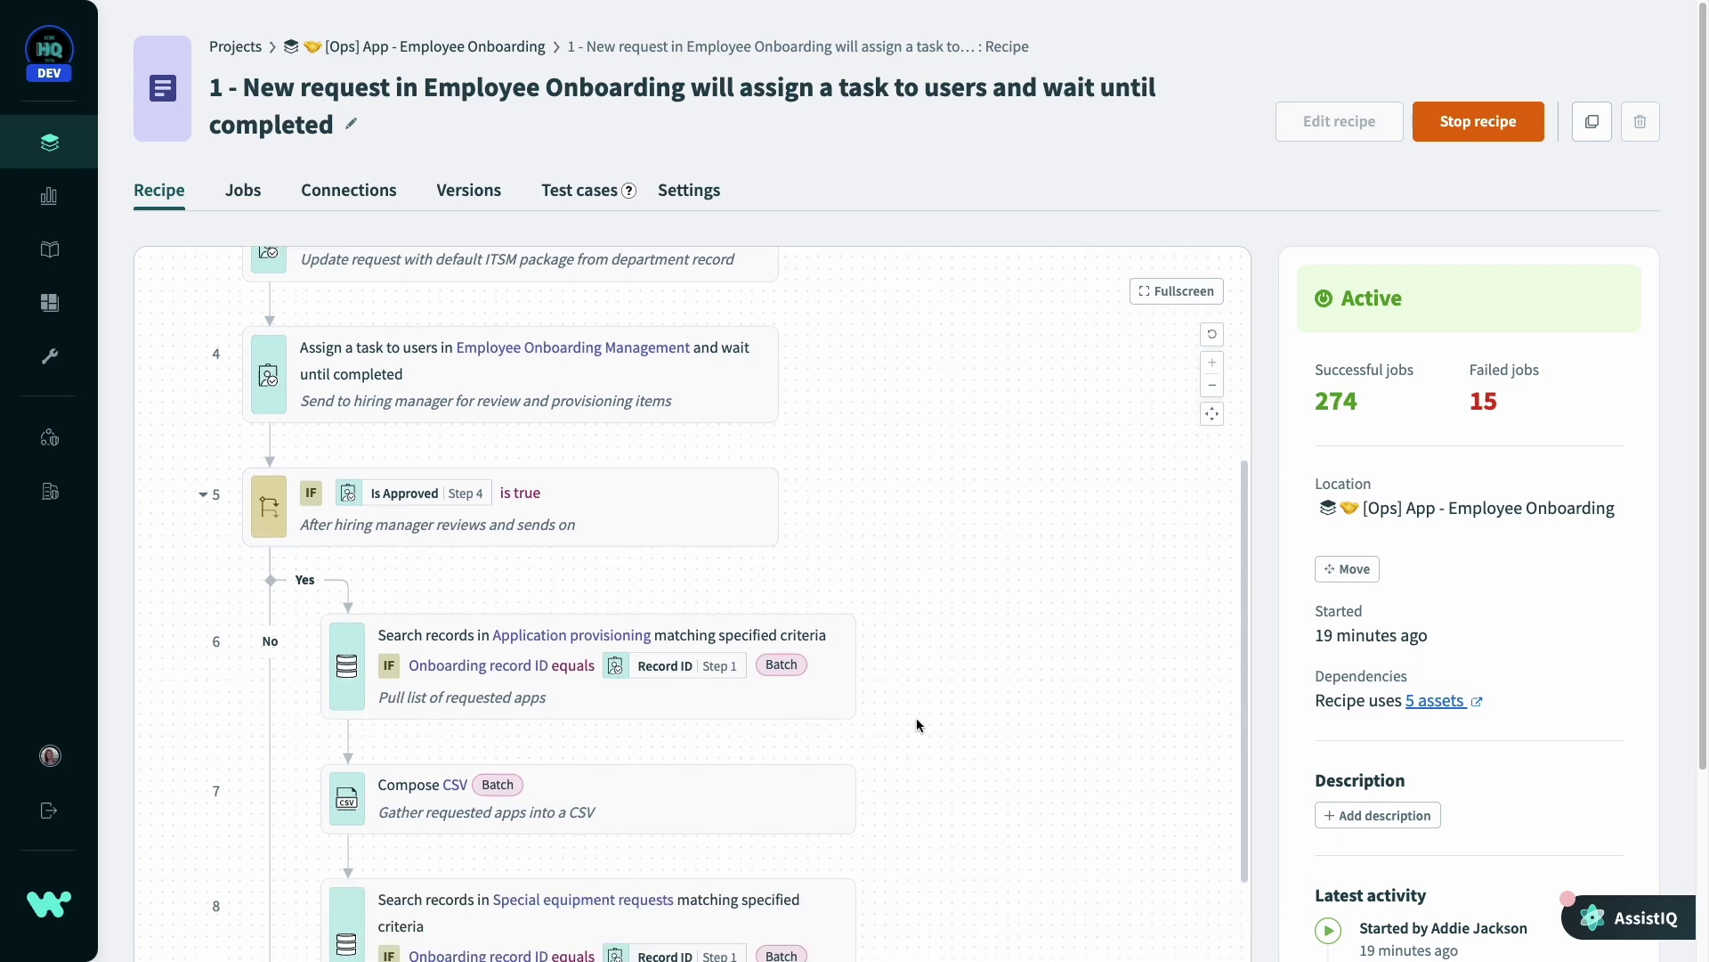
scroll(916, 723, "down", 5)
scroll(917, 724, "down", 3)
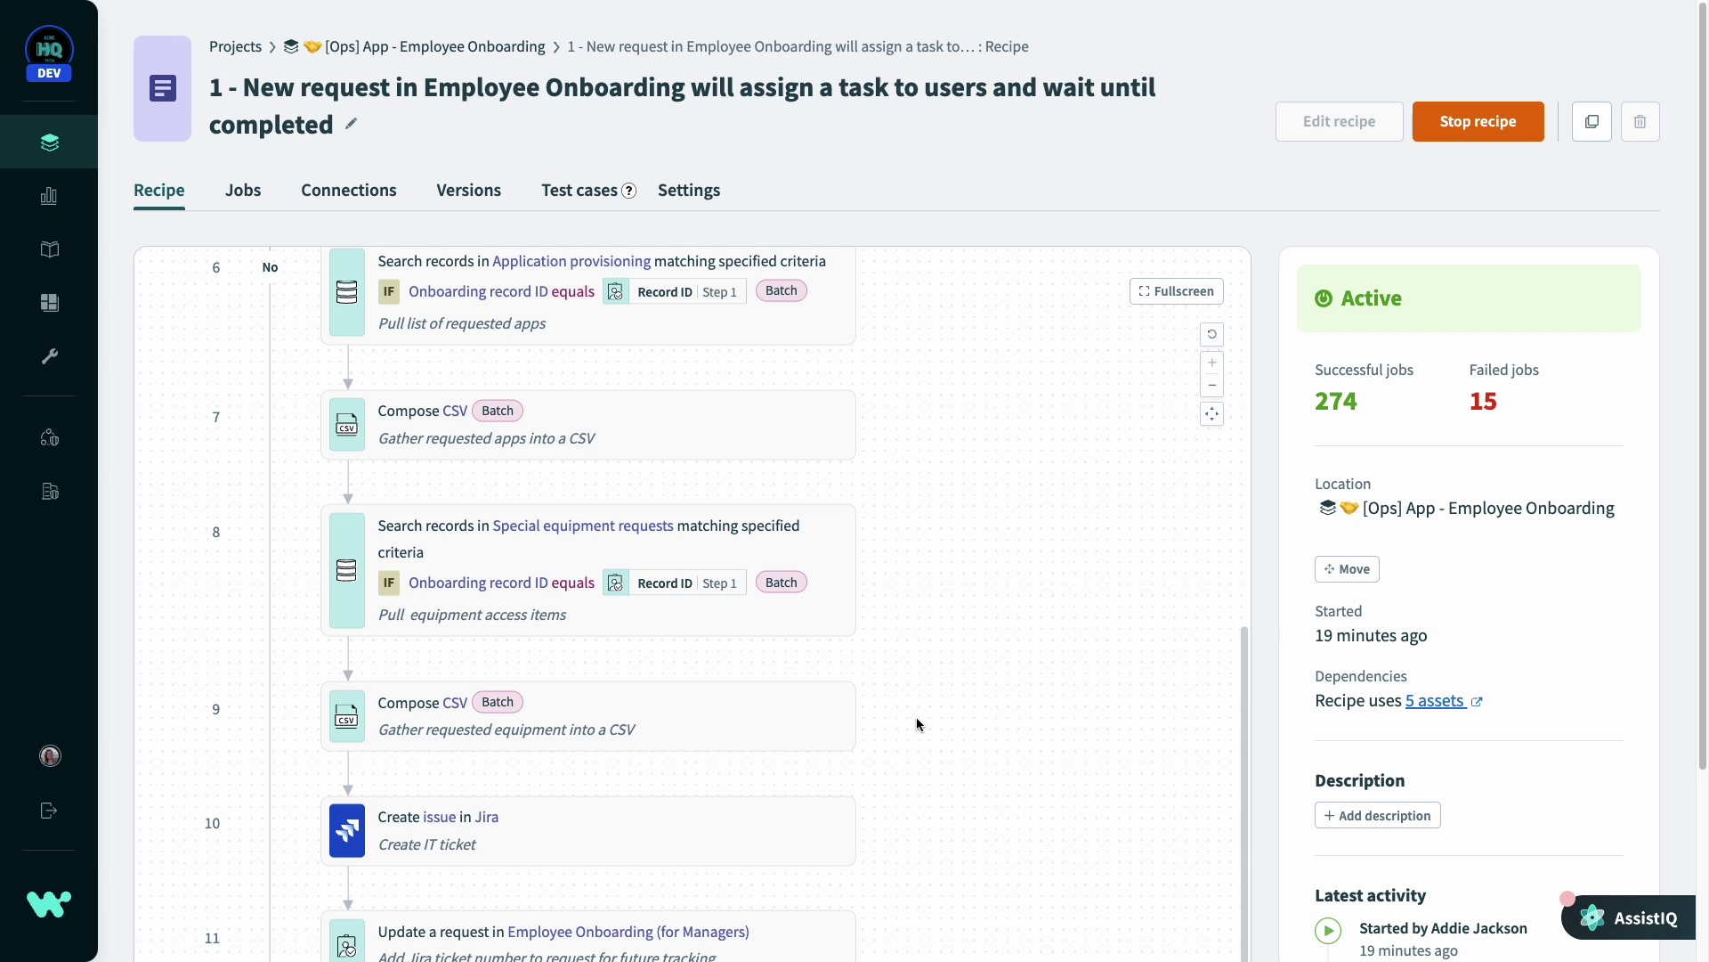
mouse_move(892, 840)
scroll(891, 839, "down", 2)
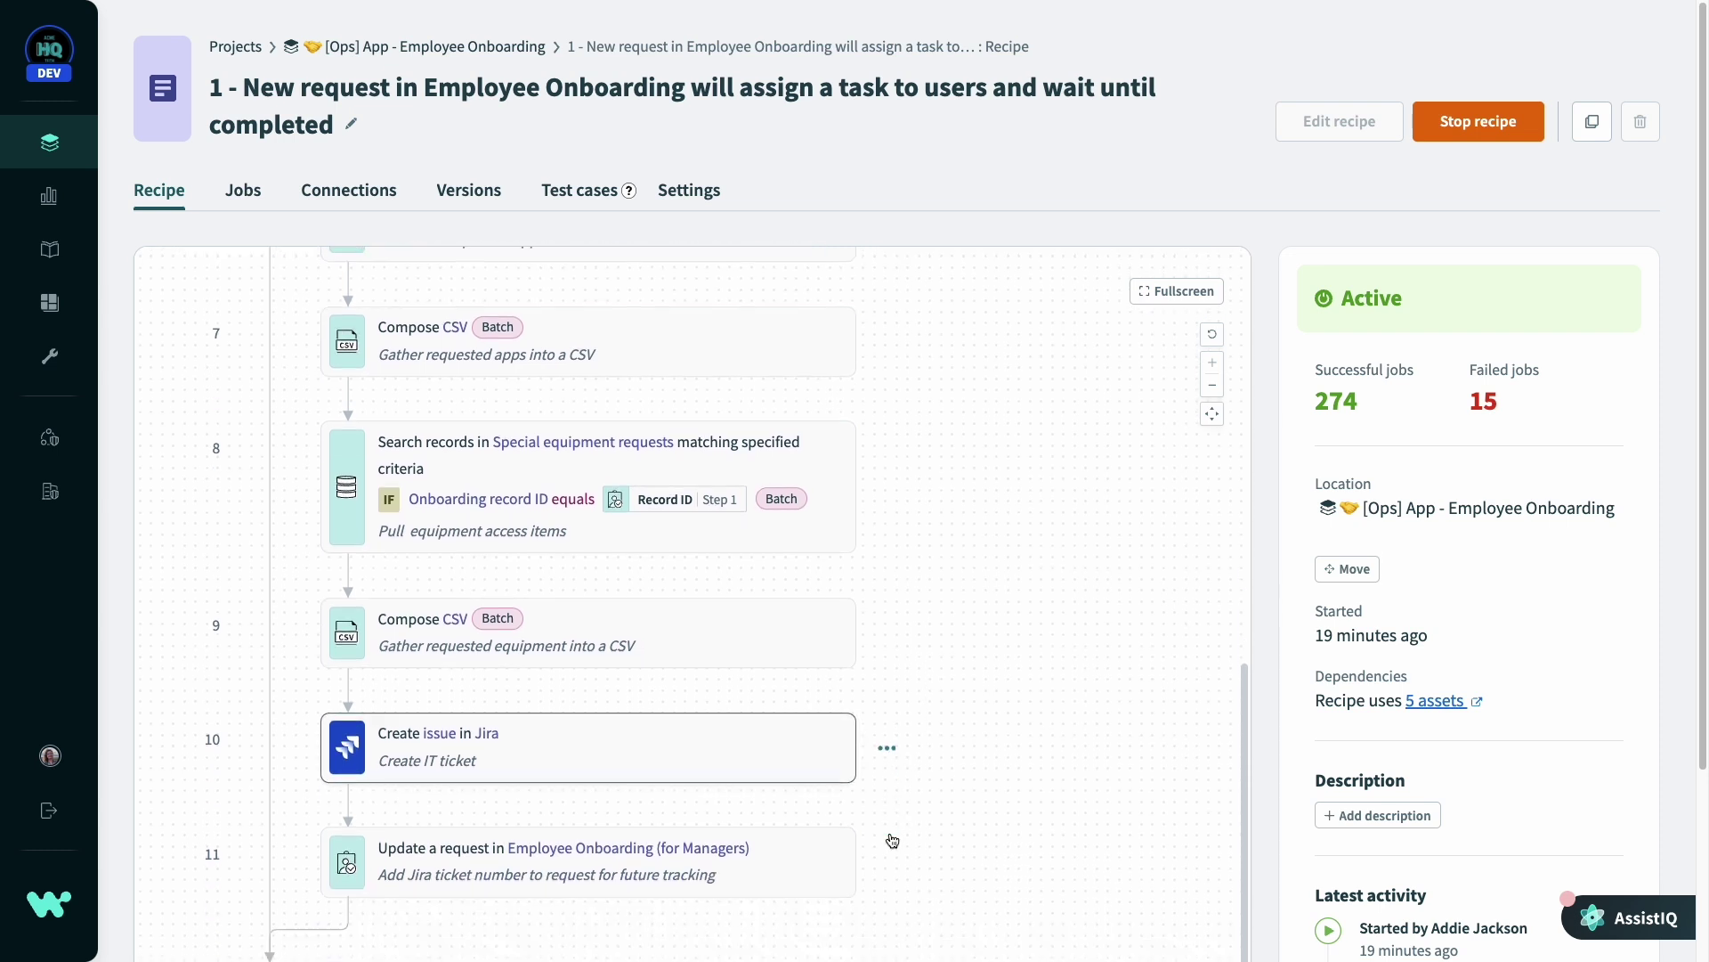
scroll(907, 818, "down", 1)
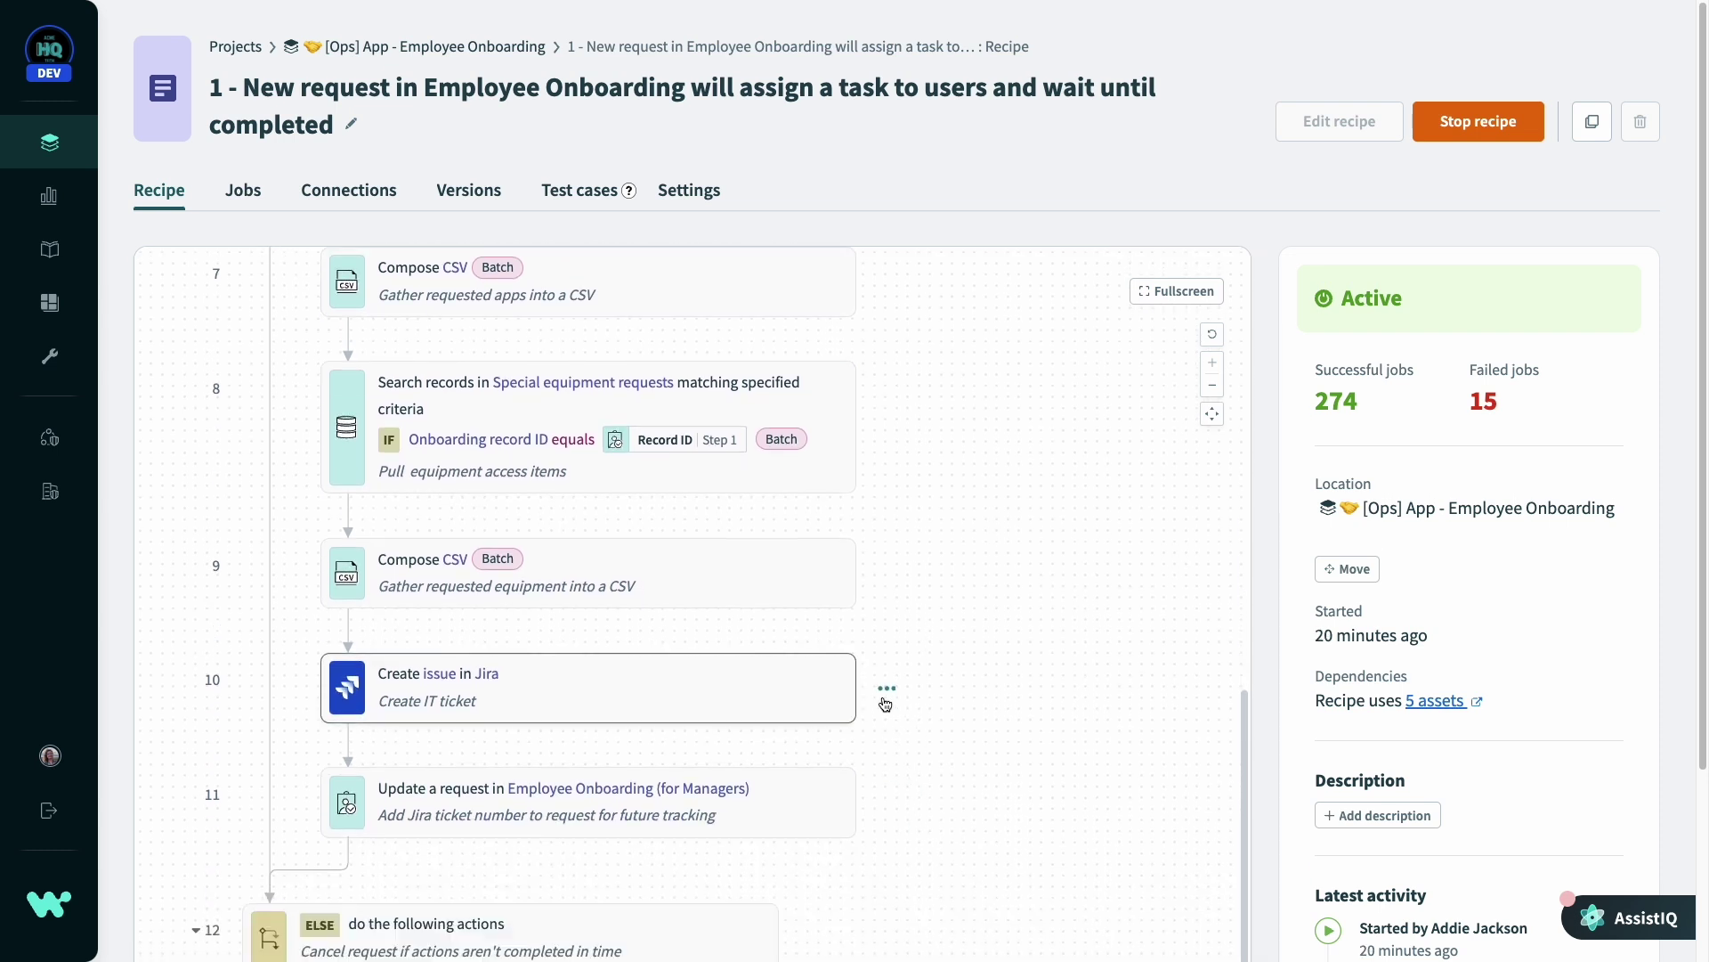